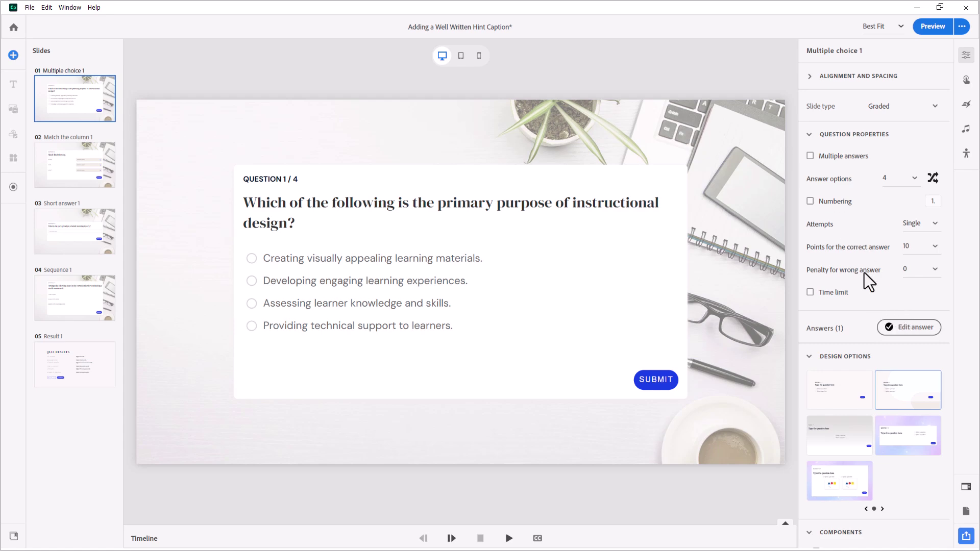
Step: Show the first question's feedback caption and review its Correct, Incorrect and Incomplete messages
{"action": "scroll", "coordinate": [860, 332], "scroll_direction": "down", "scroll_amount": 5}
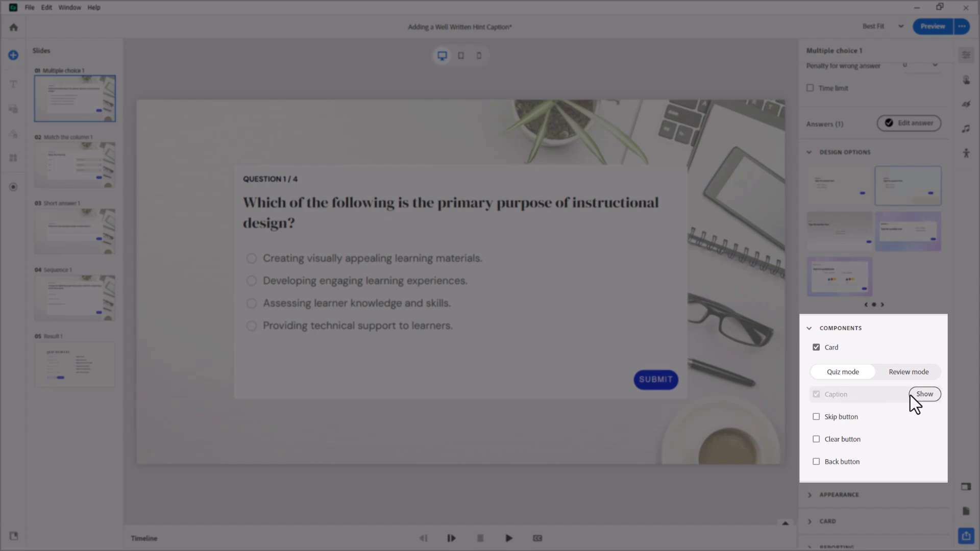
{"action": "left_click", "coordinate": [929, 397]}
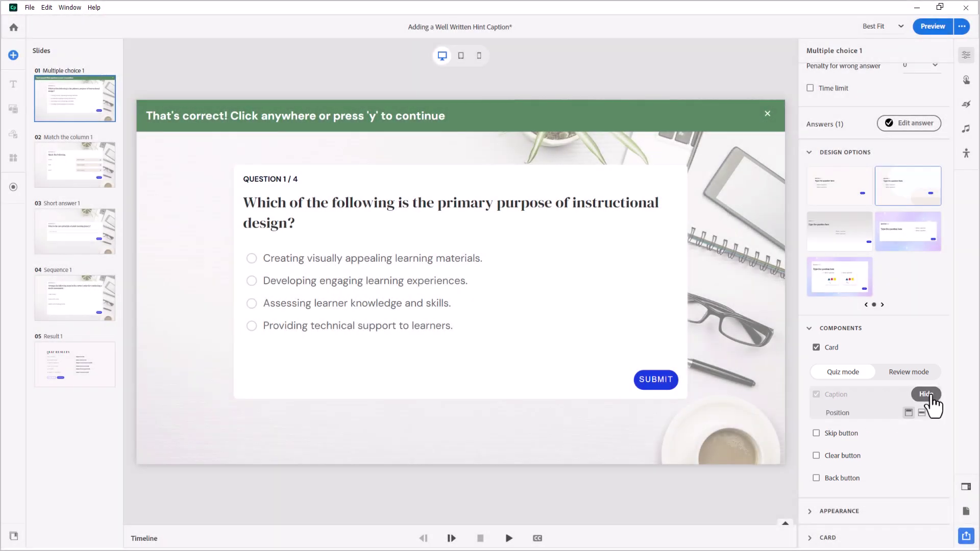
{"action": "left_click", "coordinate": [499, 114]}
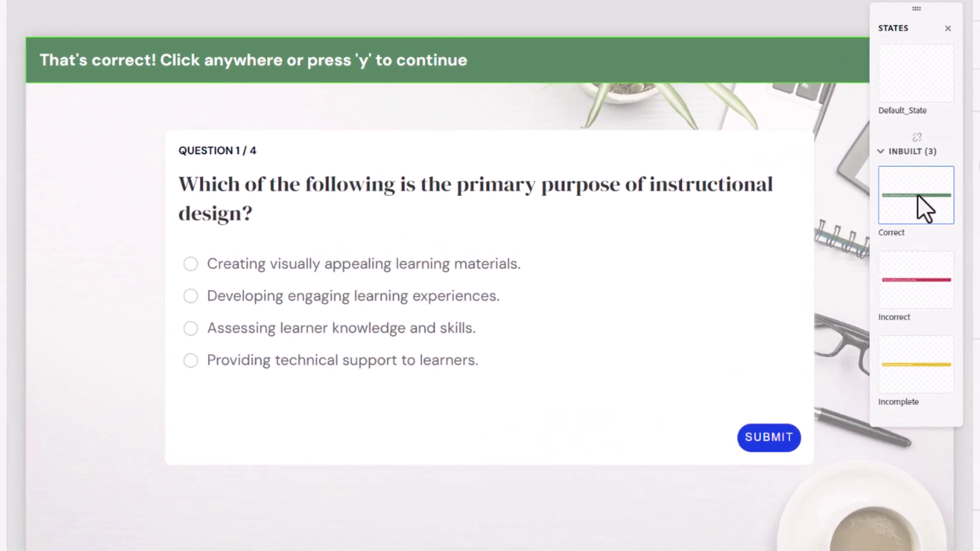
{"action": "left_click", "coordinate": [919, 283]}
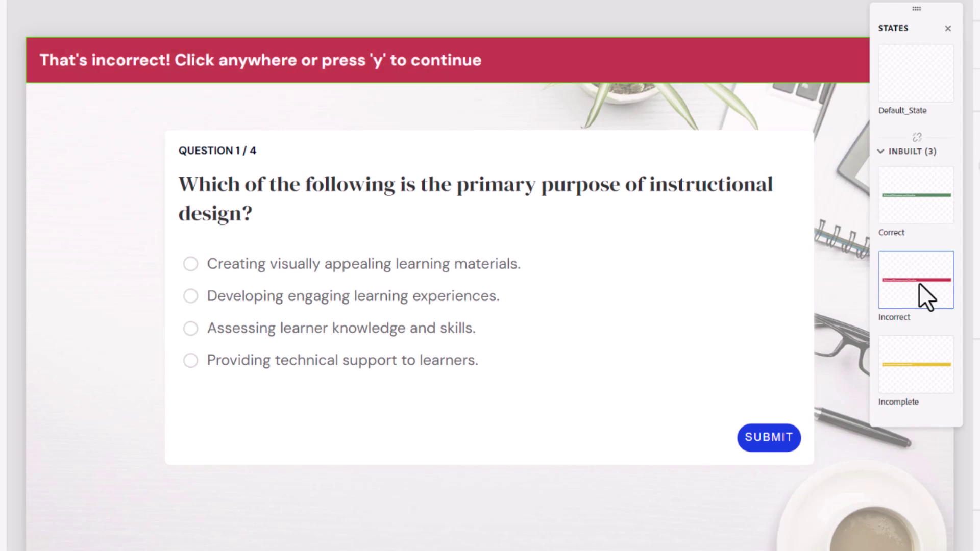
{"action": "left_click", "coordinate": [913, 375]}
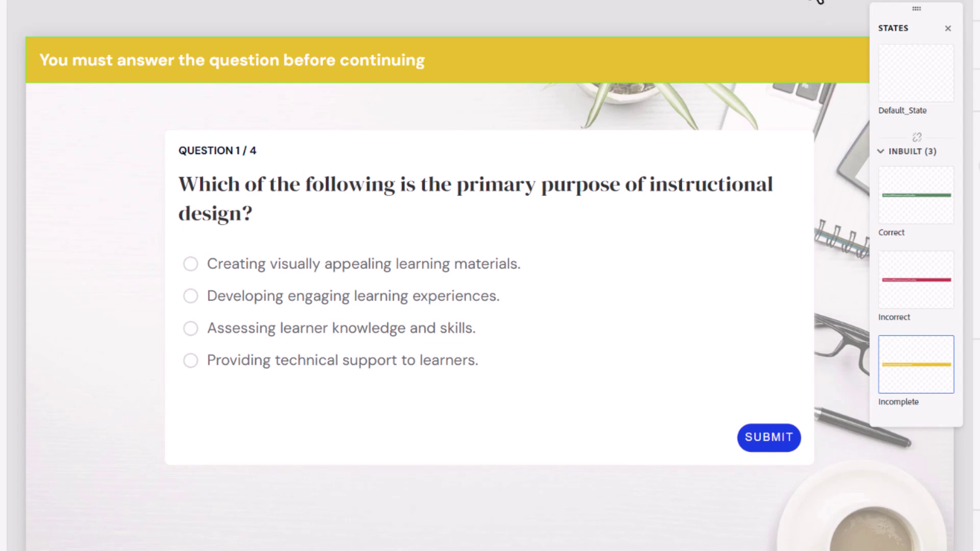
{"action": "left_click", "coordinate": [816, 1]}
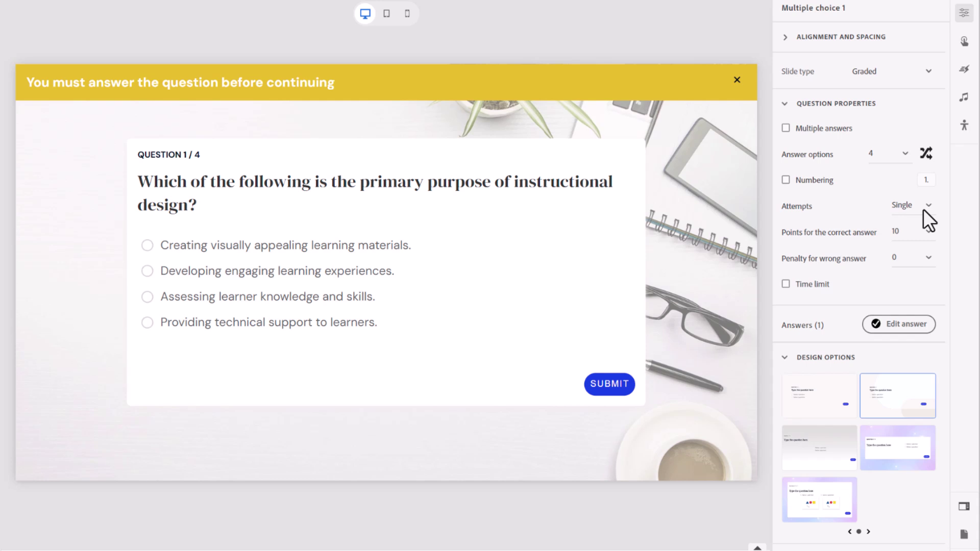
Step: Set the first question to 2 attempts and check the caption's new Retry message
{"action": "left_click", "coordinate": [917, 210]}
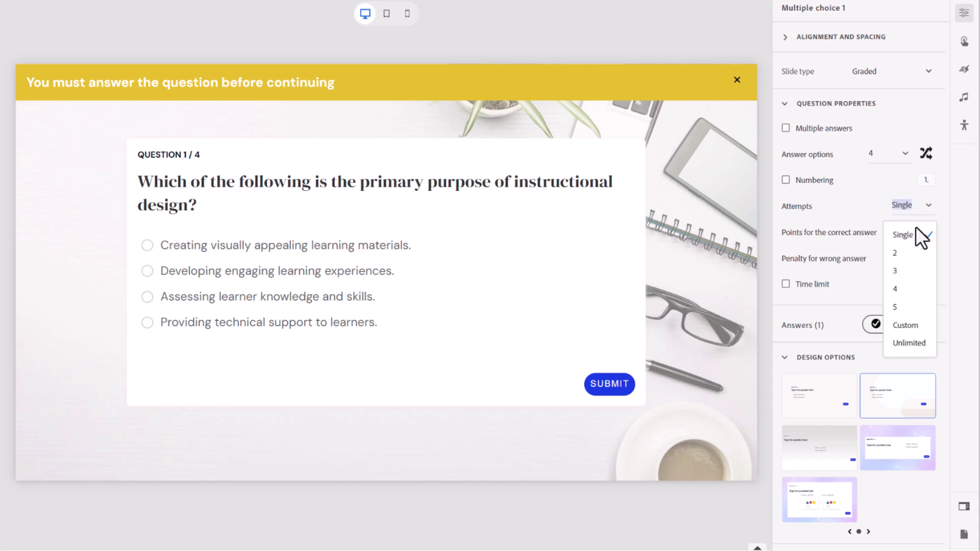
{"action": "left_click", "coordinate": [907, 255]}
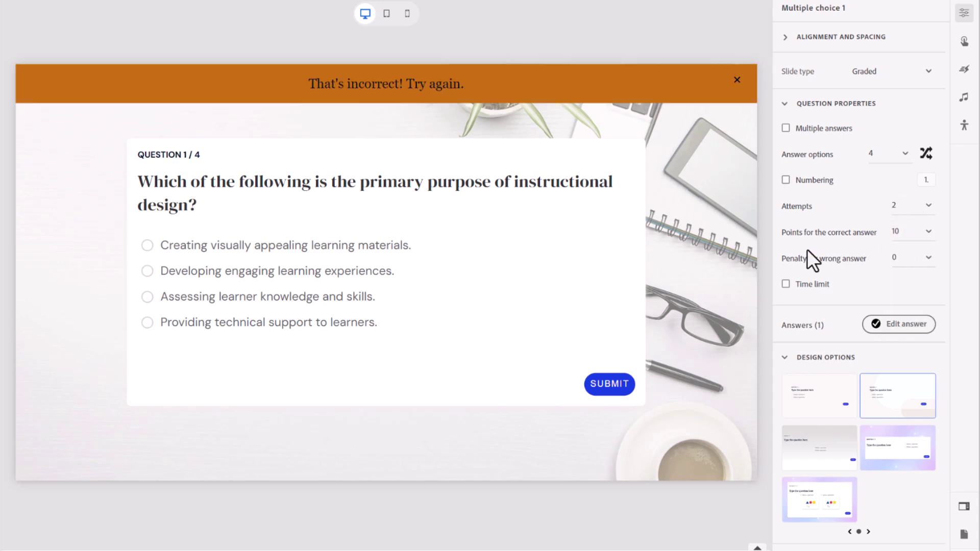
{"action": "left_click", "coordinate": [500, 90]}
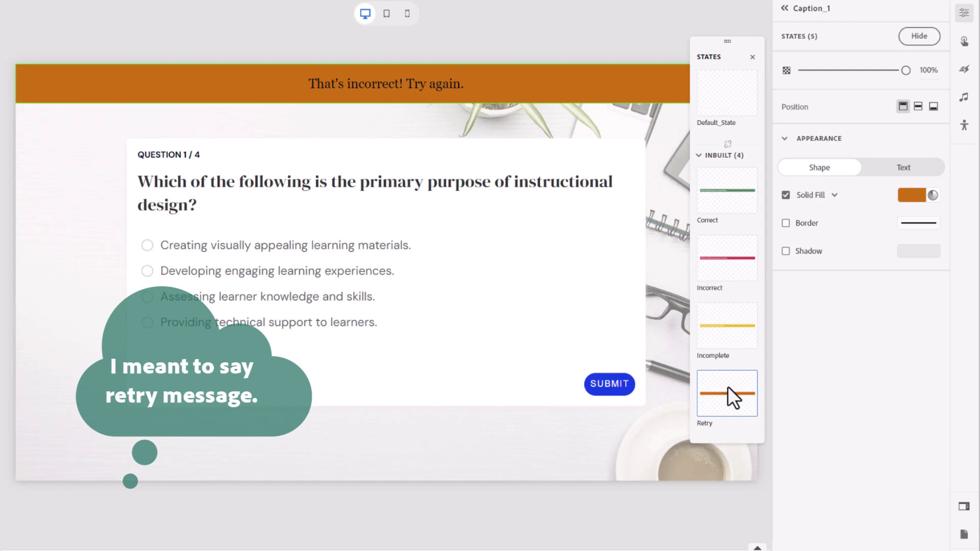
{"action": "left_click", "coordinate": [663, 17]}
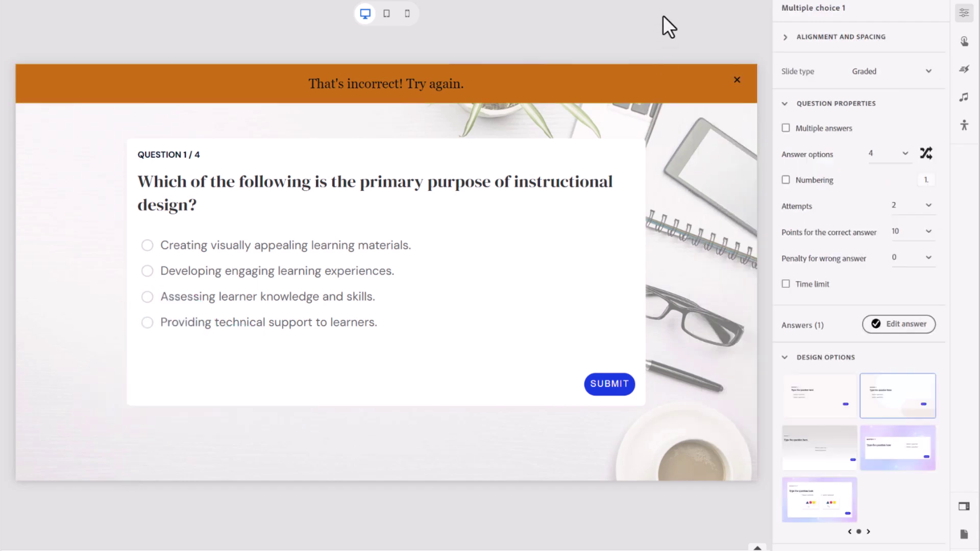
Step: Try 3 and Unlimited attempts, settle on 3, and select the caption's Hint message
{"action": "left_click", "coordinate": [905, 206]}
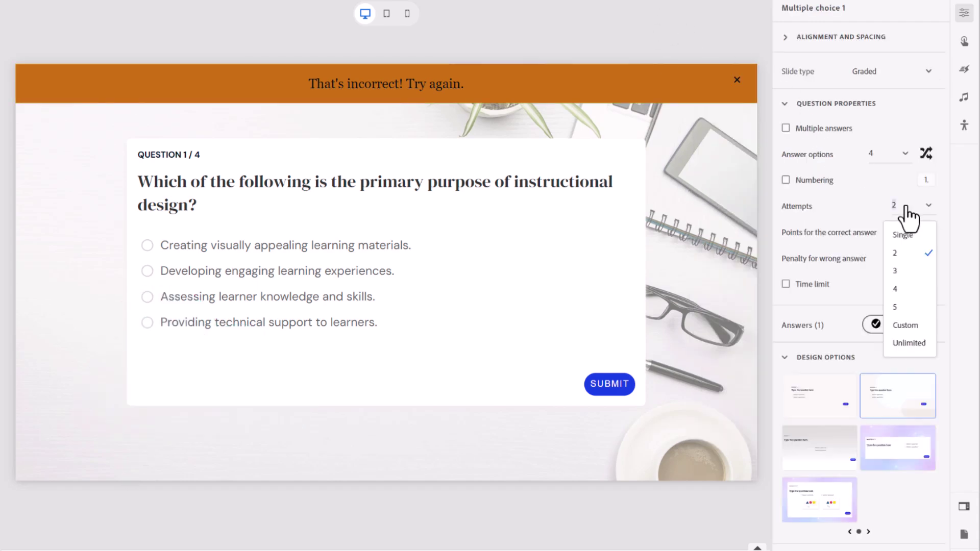
{"action": "left_click", "coordinate": [907, 274]}
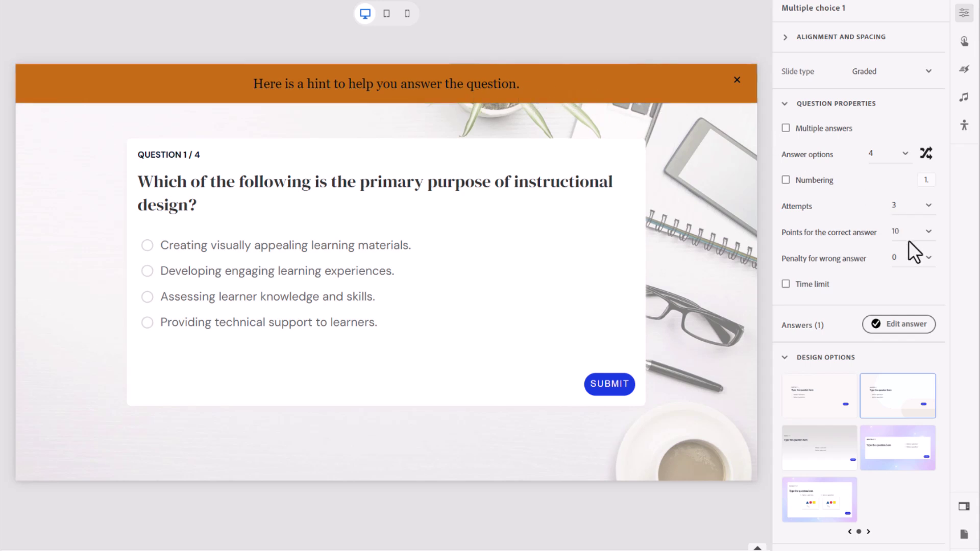
{"action": "left_click", "coordinate": [914, 205]}
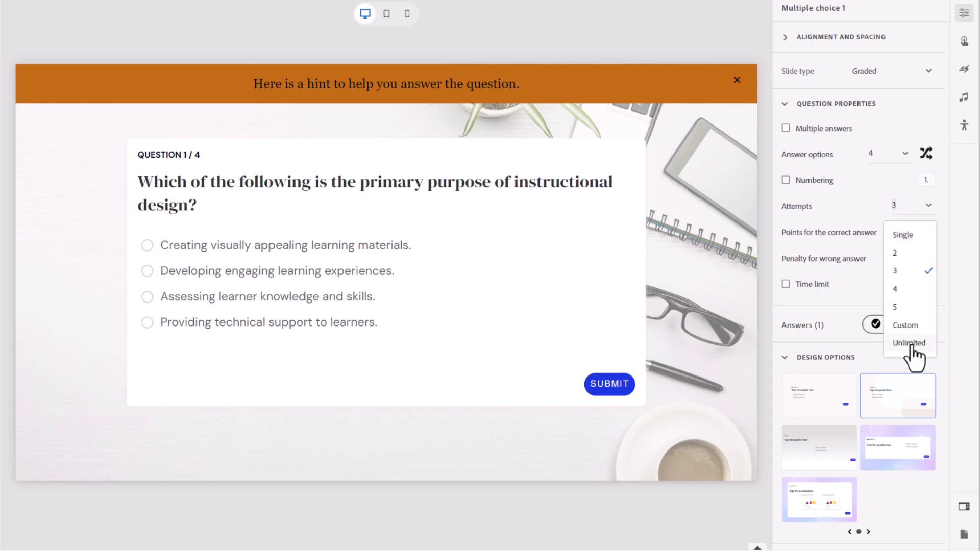
{"action": "left_click", "coordinate": [912, 343]}
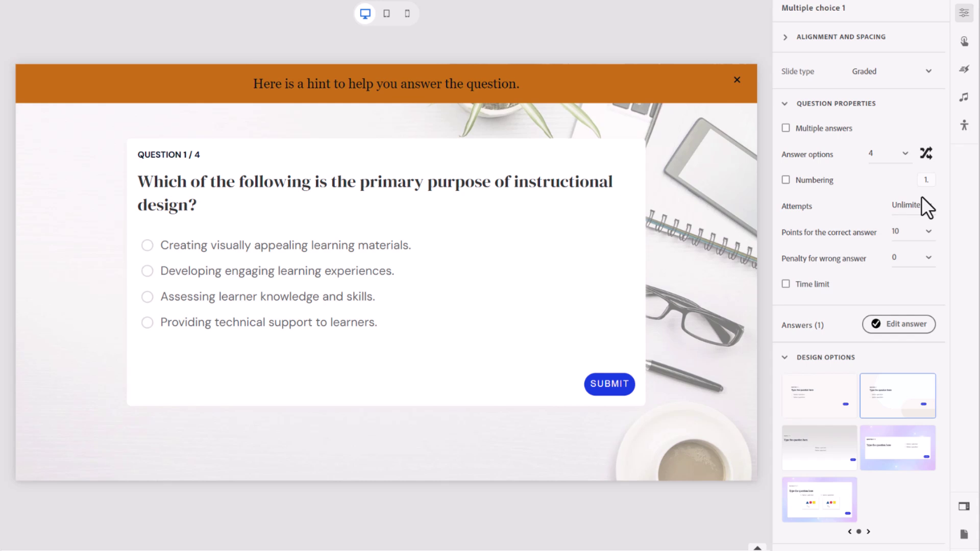
{"action": "left_click", "coordinate": [916, 223]}
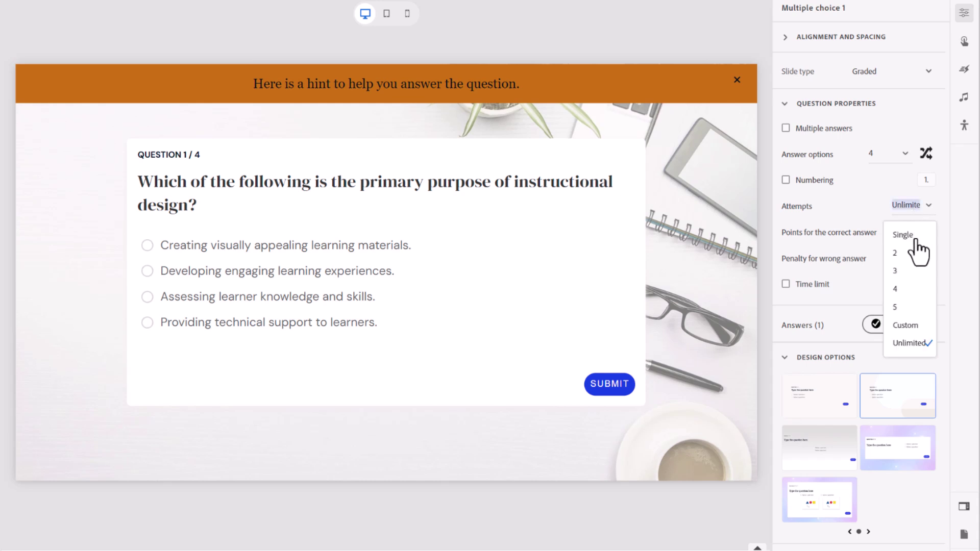
{"action": "left_click", "coordinate": [918, 273]}
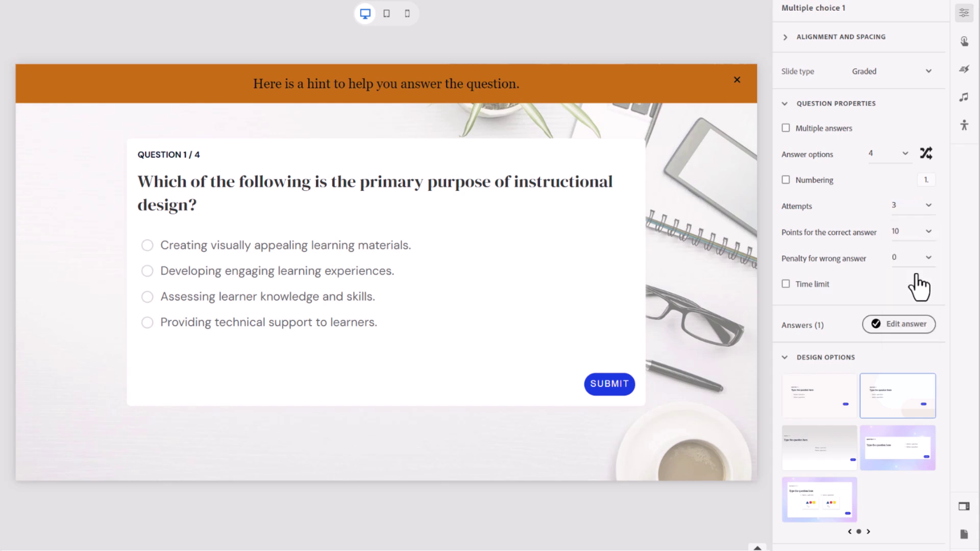
{"action": "left_click", "coordinate": [558, 86]}
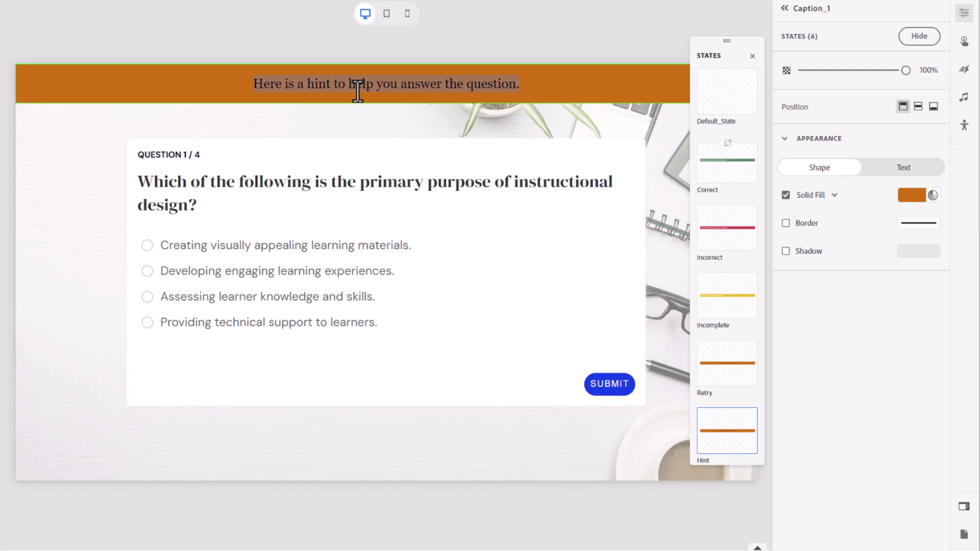
Step: Replace the hint with 'Consider the overall goal of instructional design…' and delete the extra line
{"action": "type", "text": "Hint: Consider the overall goal of instructional design and the various roles it plays in the learning process."}
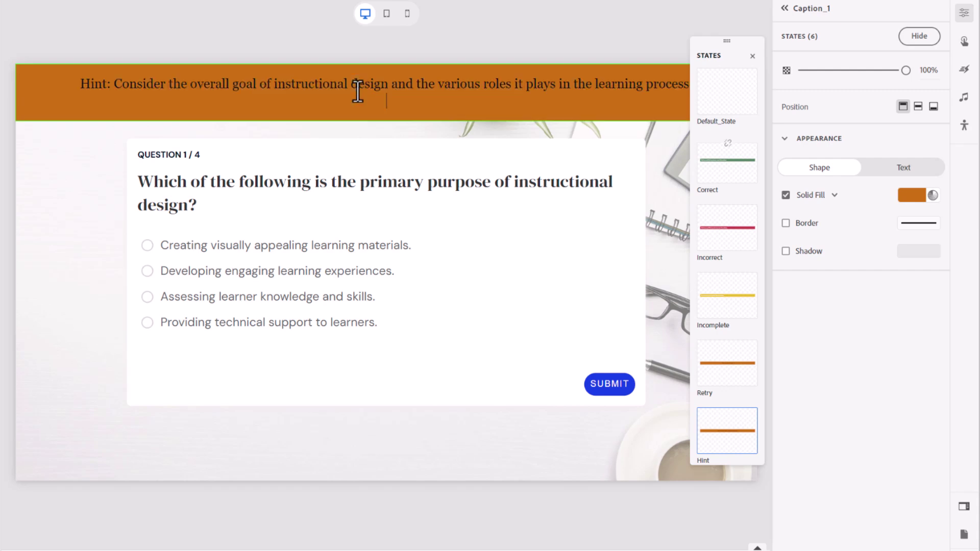
{"action": "key", "text": "BackSpace"}
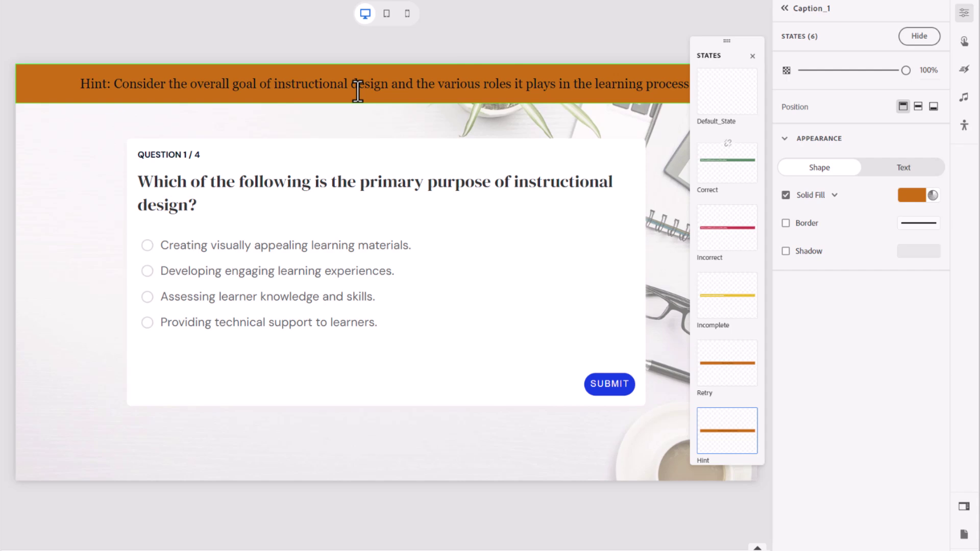
Step: Give the Match the column 1 question slide three attempts
{"action": "left_click", "coordinate": [92, 163]}
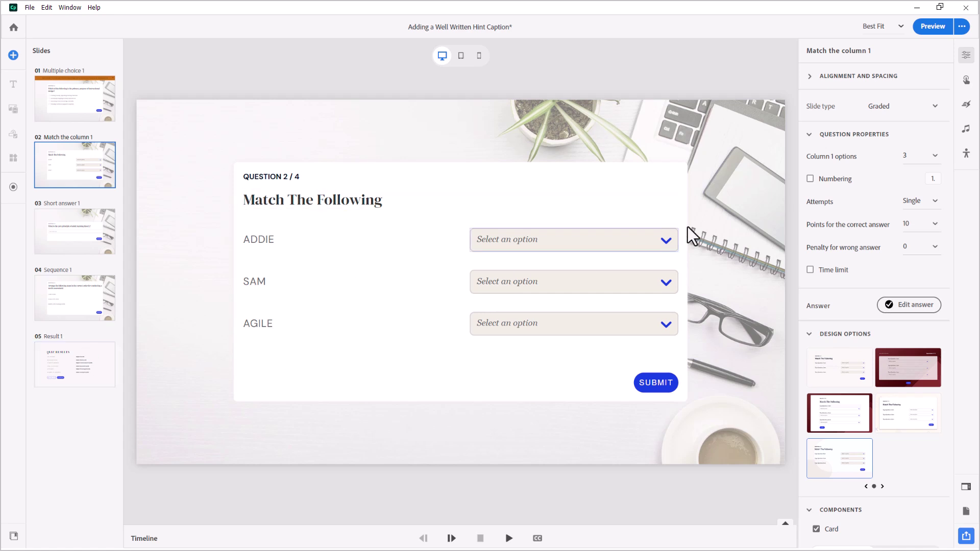
{"action": "left_click", "coordinate": [925, 205]}
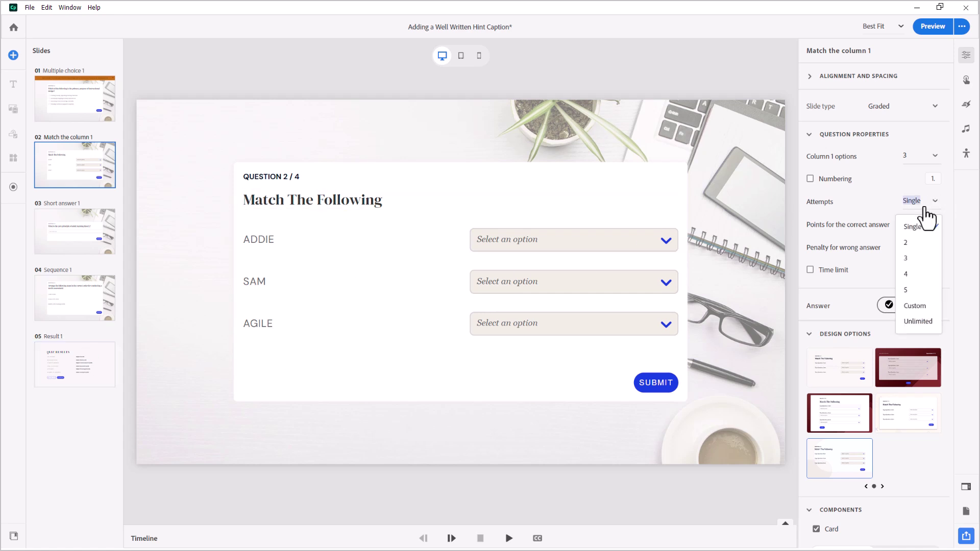
{"action": "left_click", "coordinate": [925, 264]}
Step: Show its feedback caption and paste the hint about each model's characteristics into the Hint state
{"action": "scroll", "coordinate": [877, 376], "scroll_direction": "down", "scroll_amount": 4}
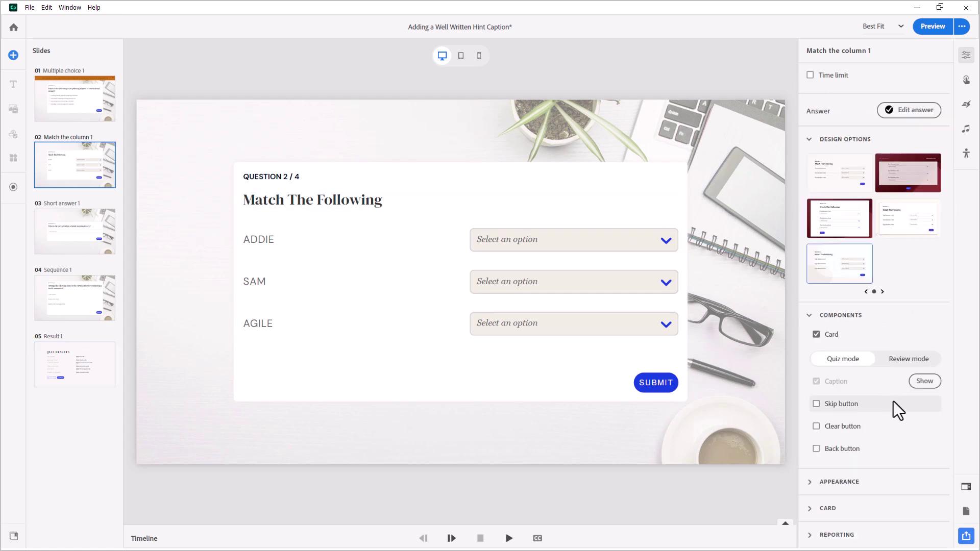
{"action": "left_click", "coordinate": [925, 383]}
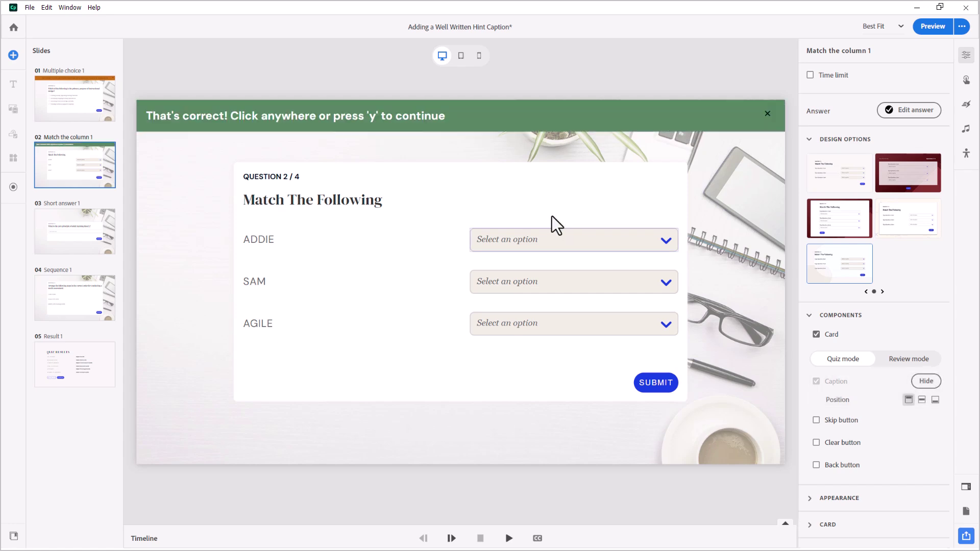
{"action": "left_click", "coordinate": [481, 115]}
{"action": "scroll", "coordinate": [765, 418], "scroll_direction": "down", "scroll_amount": 1}
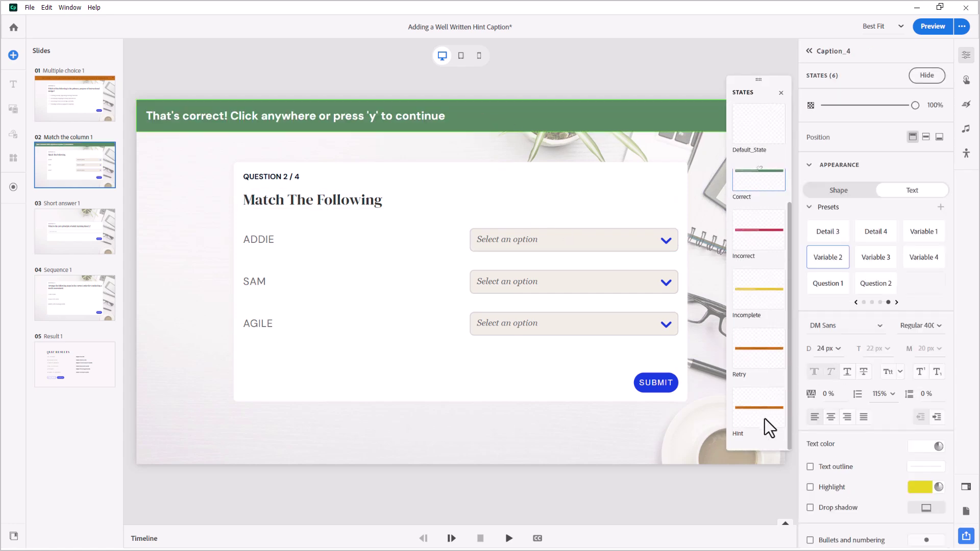
{"action": "left_click", "coordinate": [759, 418]}
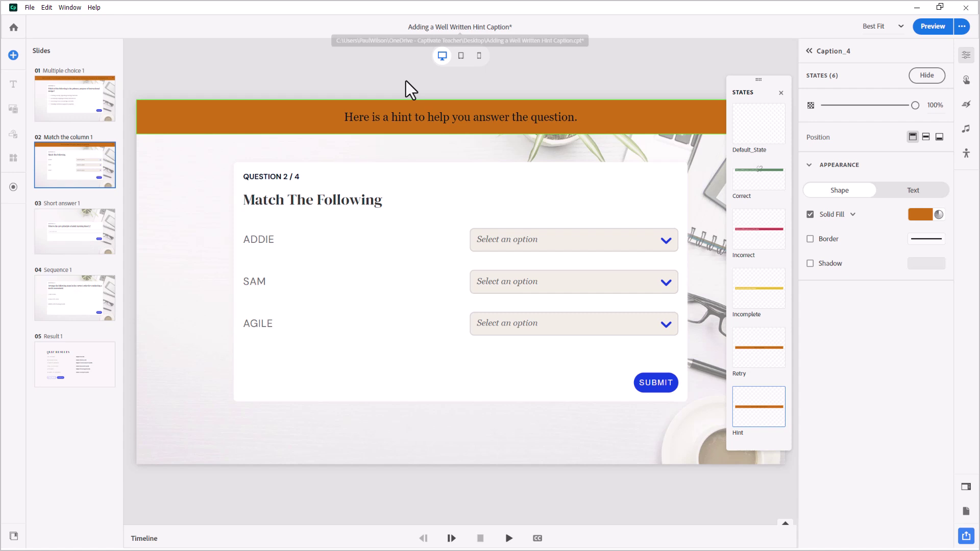
{"action": "type", "text": "Hint: Think about the characteristics of each model, such as its flexibility, emphasis on learner involvement, and its approach to design."}
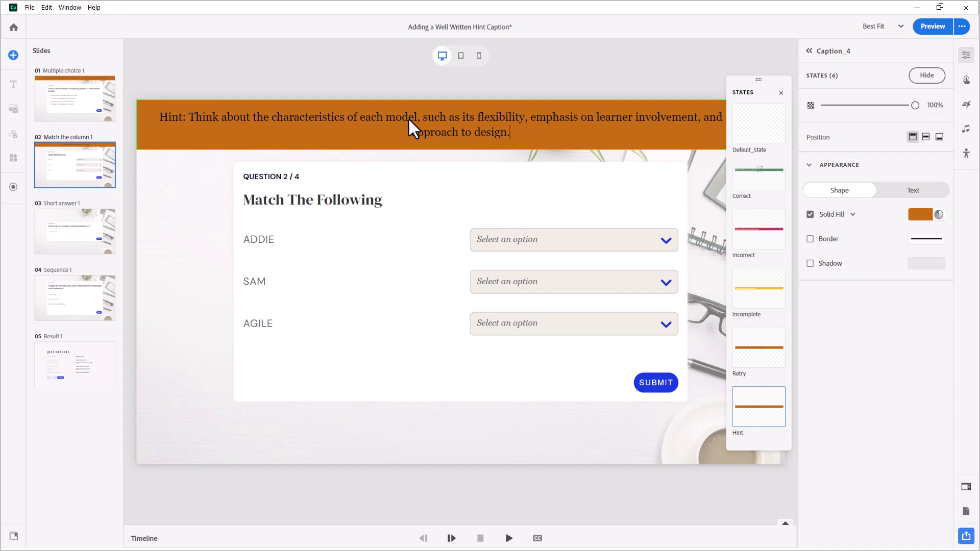
{"action": "left_click", "coordinate": [77, 234]}
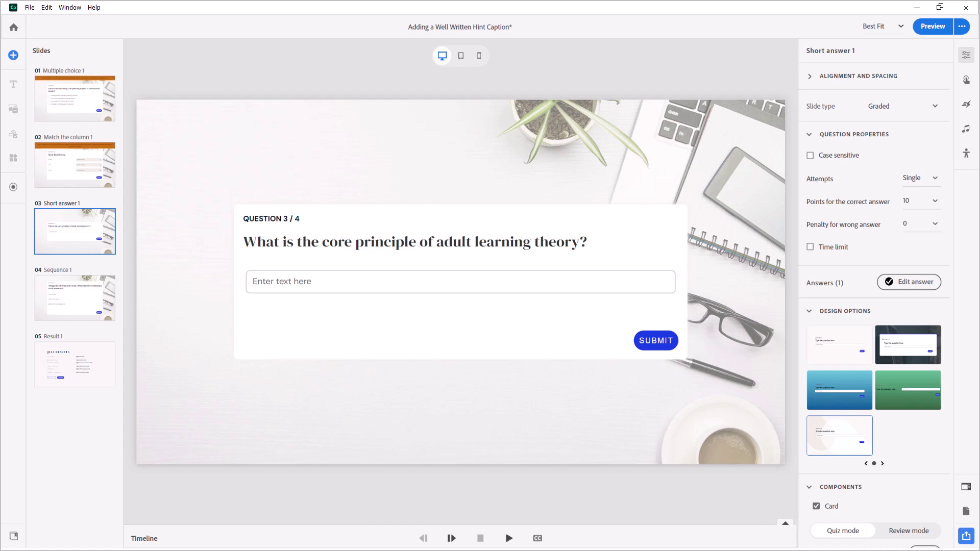
Step: Show slide 3's caption, set 3 attempts, and paste the hint about adult learners' unique needs
{"action": "scroll", "coordinate": [863, 437], "scroll_direction": "down", "scroll_amount": 3}
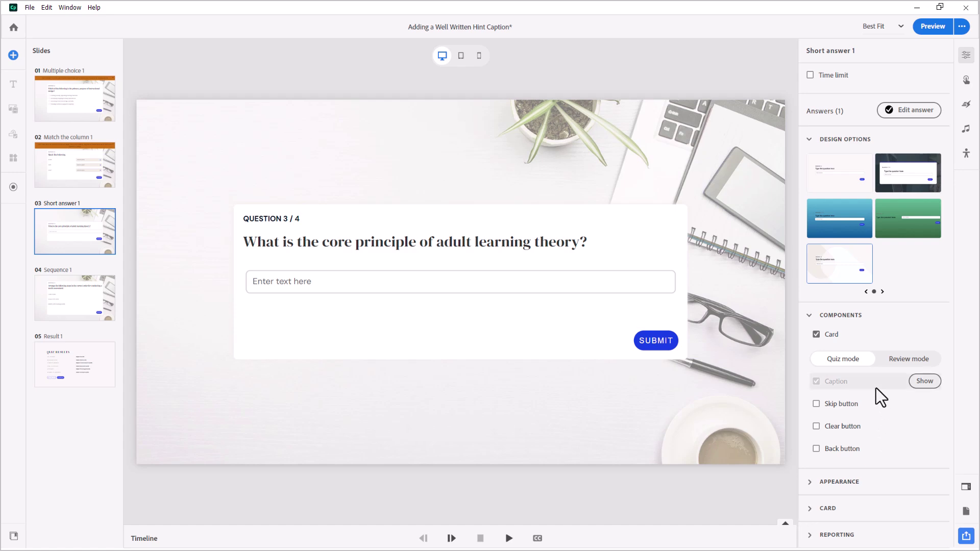
{"action": "left_click", "coordinate": [924, 381]}
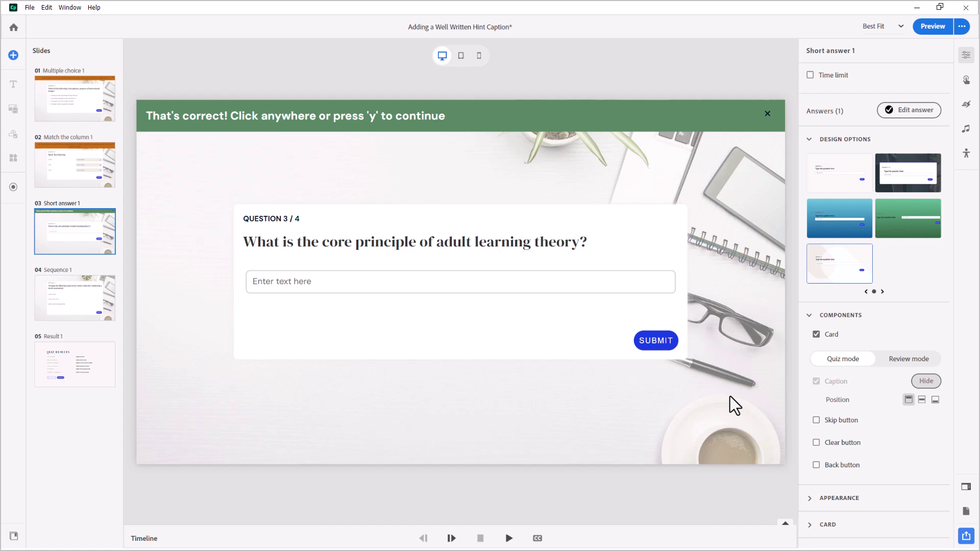
{"action": "left_click", "coordinate": [568, 107]}
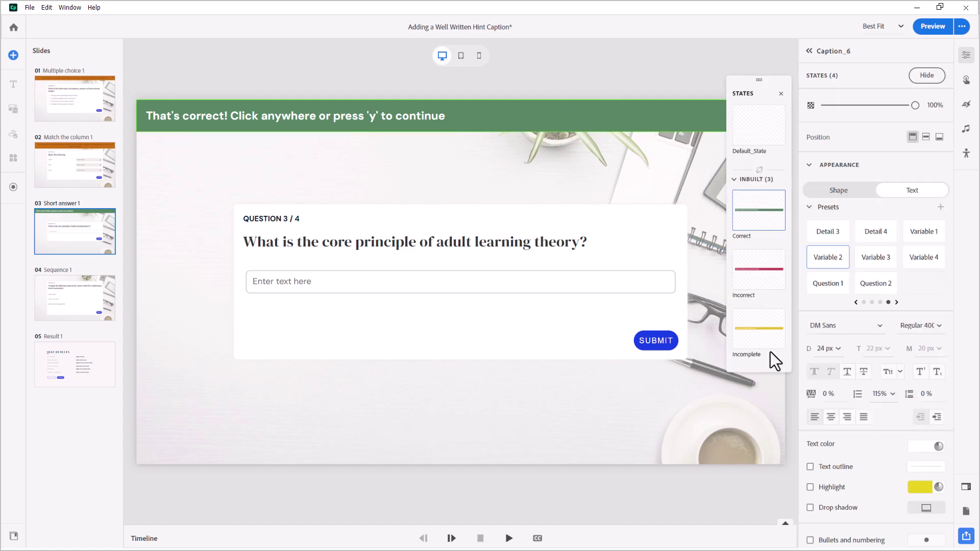
{"action": "left_click", "coordinate": [728, 501]}
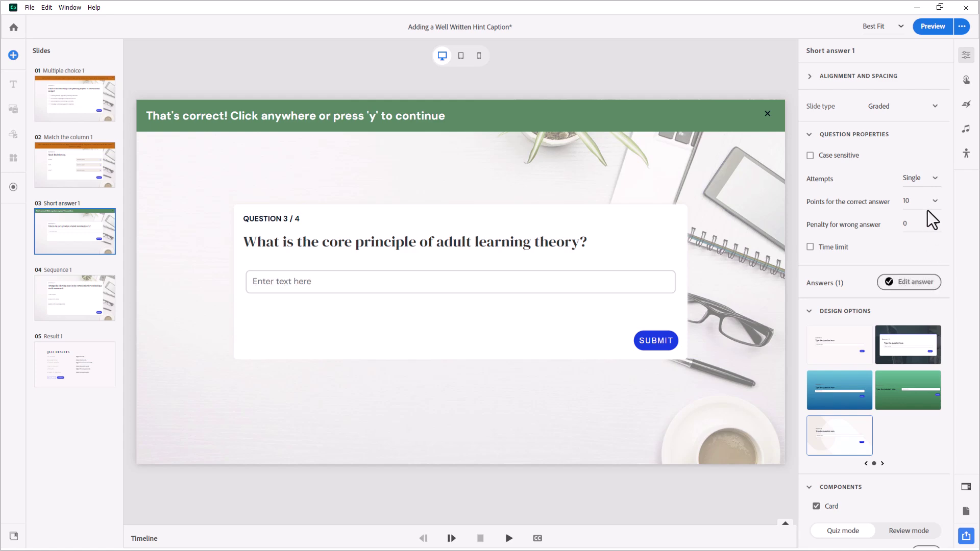
{"action": "left_click", "coordinate": [924, 181]}
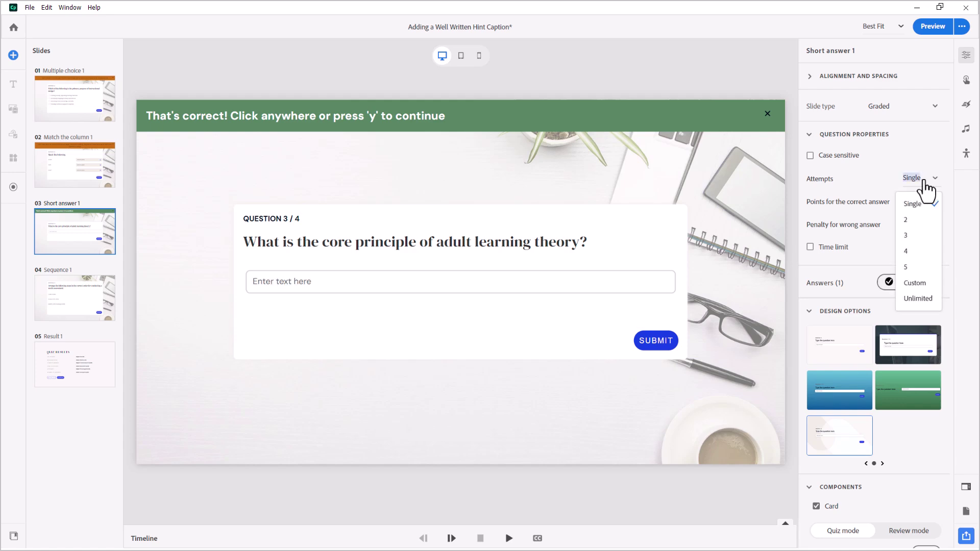
{"action": "left_click", "coordinate": [911, 246]}
{"action": "left_click", "coordinate": [383, 118]}
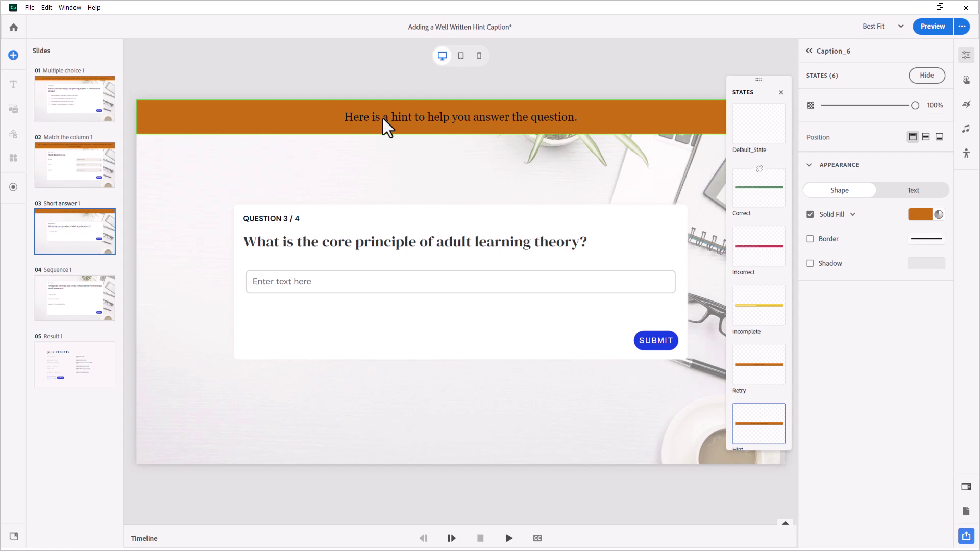
{"action": "type", "text": "Hint: Focus on the unique needs and characteristics of adult learners. What are the key principles that guide effective teaching and learning for this population?"}
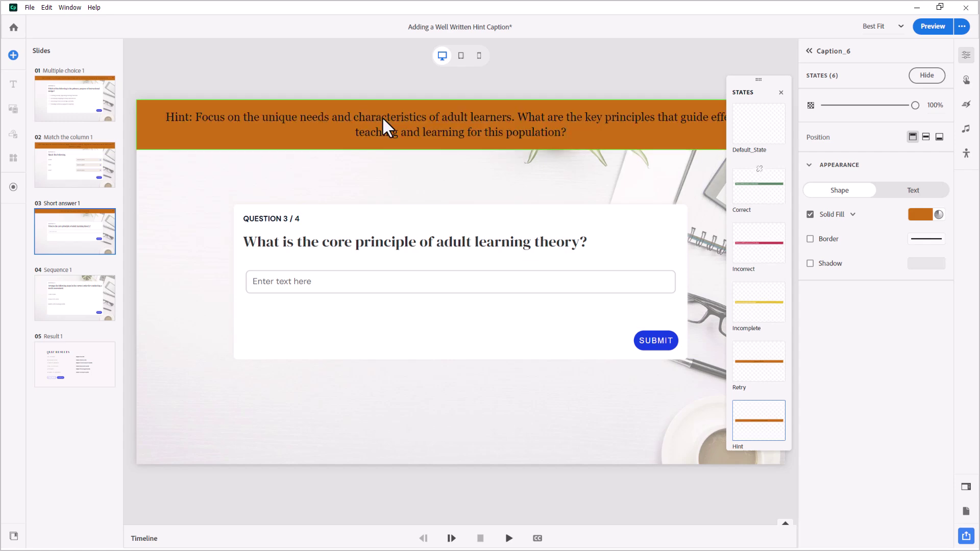
Step: Give the slide 04 sequence question three attempts
{"action": "left_click", "coordinate": [109, 311]}
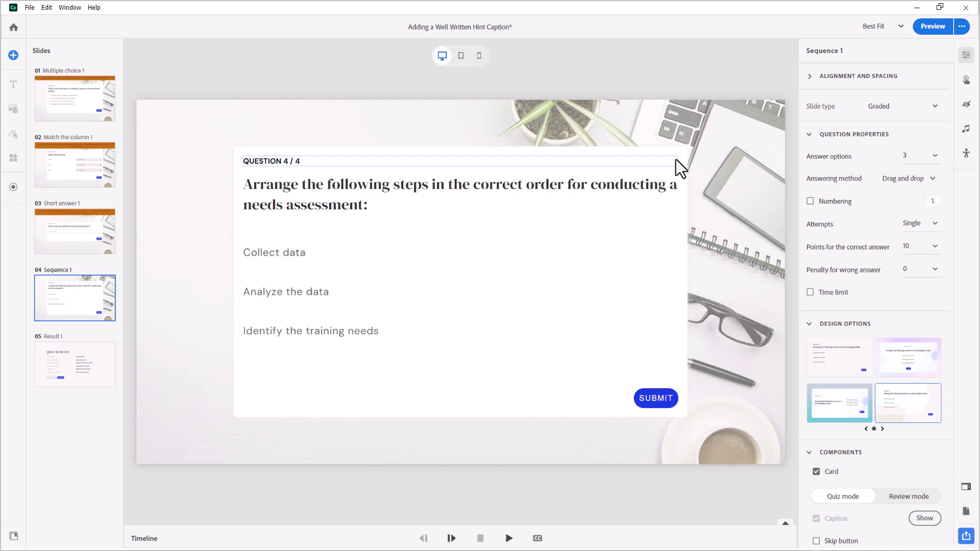
{"action": "left_click", "coordinate": [921, 236]}
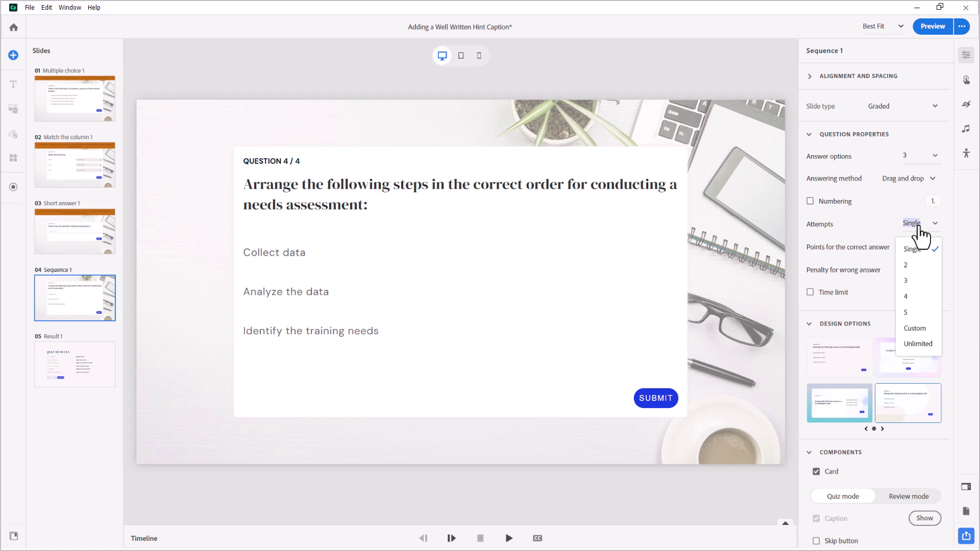
{"action": "left_click", "coordinate": [908, 280]}
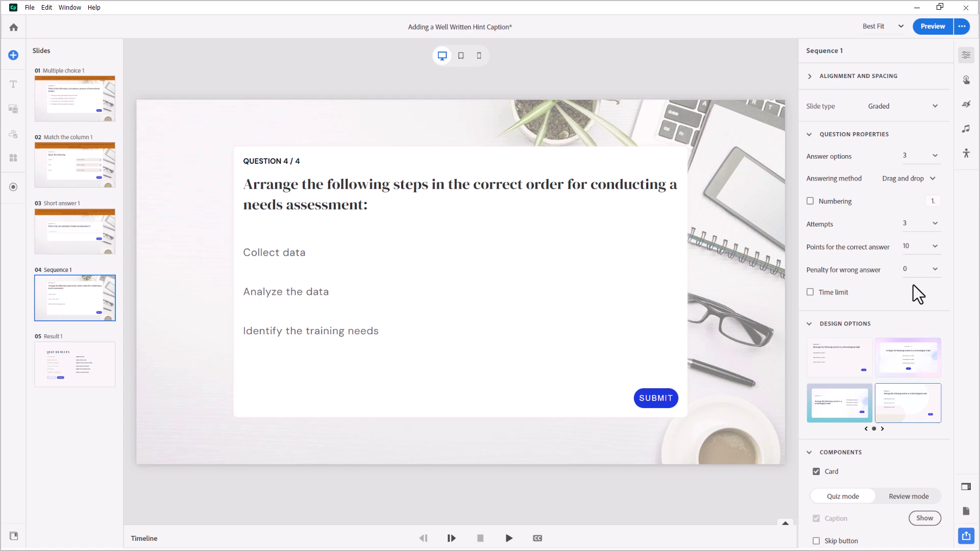
Step: Show its feedback caption and paste the needs-assessment step-ordering hint into the Hint state
{"action": "left_click", "coordinate": [925, 519]}
{"action": "left_click", "coordinate": [477, 122]}
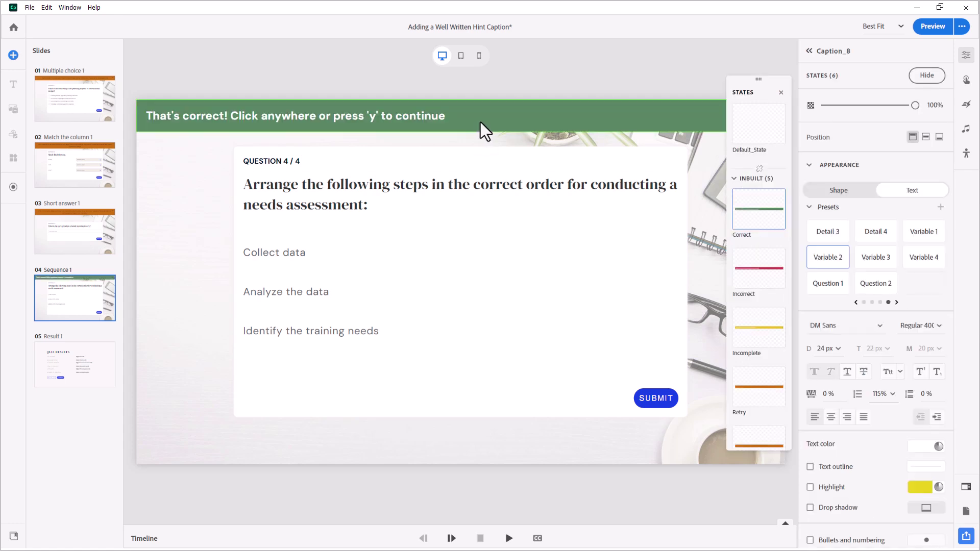
{"action": "left_click", "coordinate": [767, 400]}
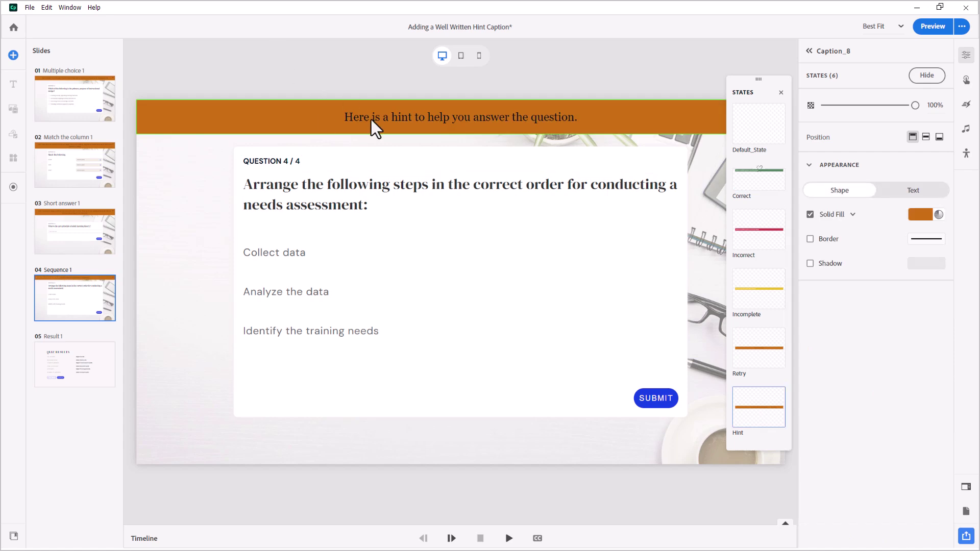
{"action": "key", "text": "ctrl+v"}
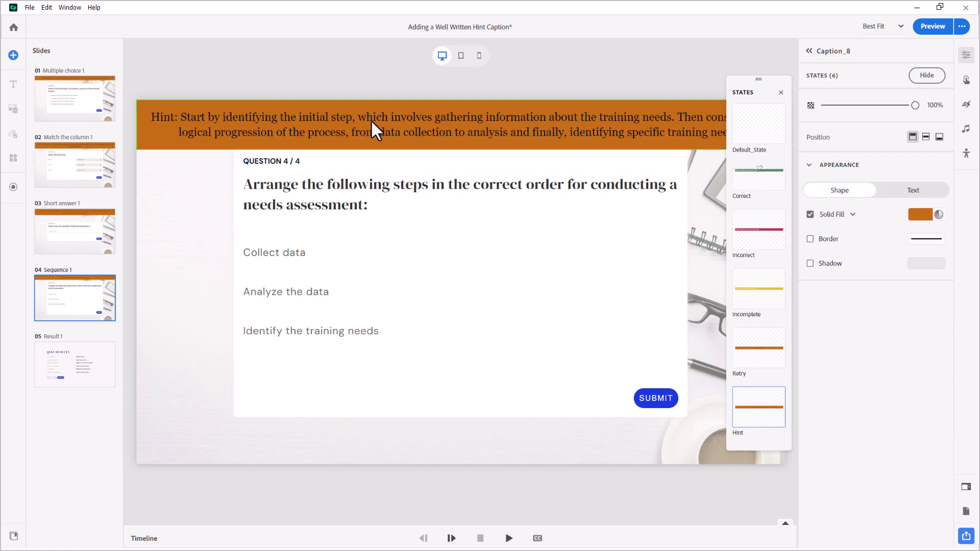
{"action": "left_click", "coordinate": [76, 85]}
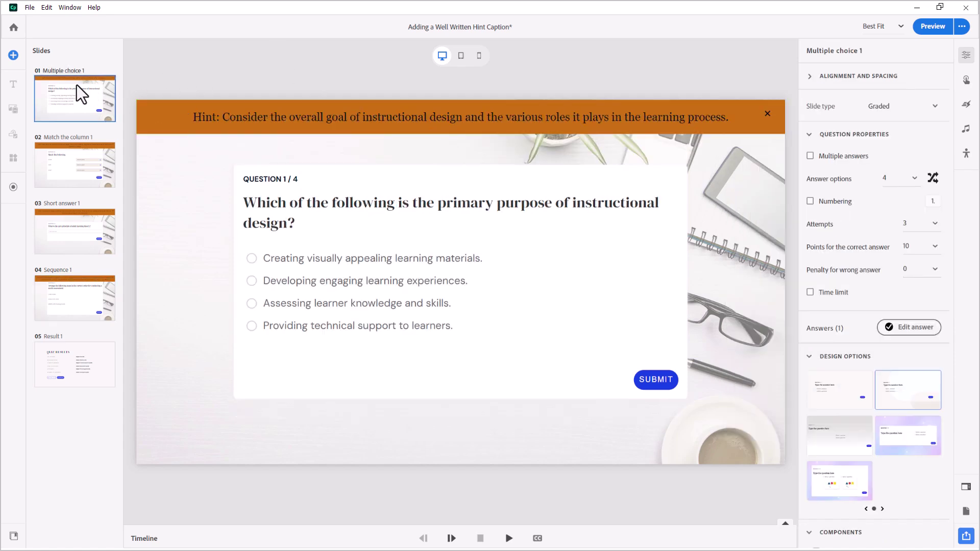
Step: Preview the quiz and submit two wrong answers to question 1 to reveal its hint
{"action": "left_click", "coordinate": [937, 30]}
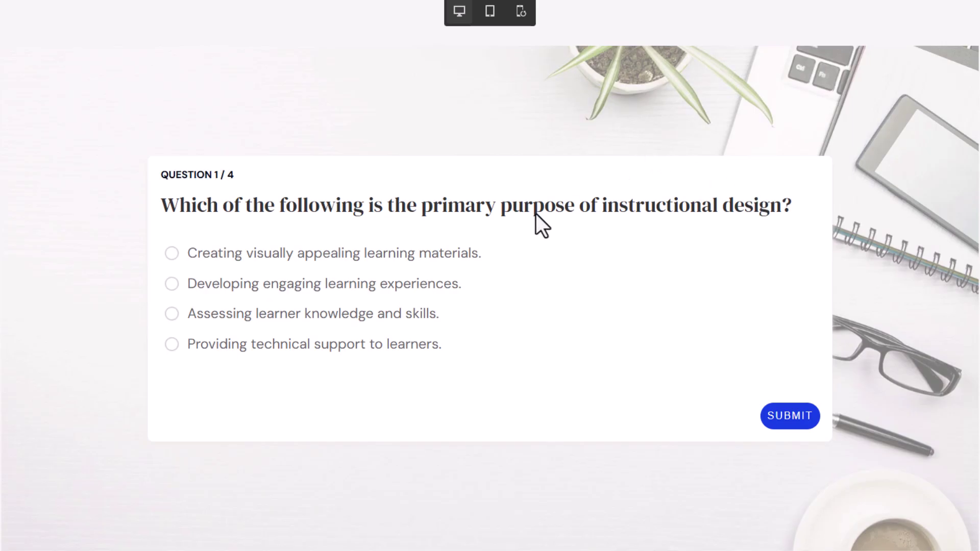
{"action": "left_click", "coordinate": [791, 423]}
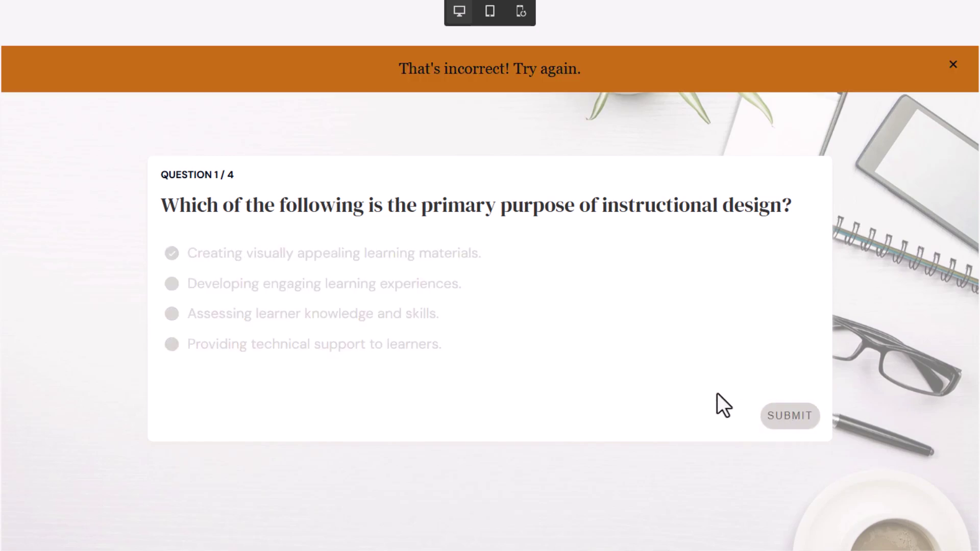
{"action": "left_click", "coordinate": [266, 346]}
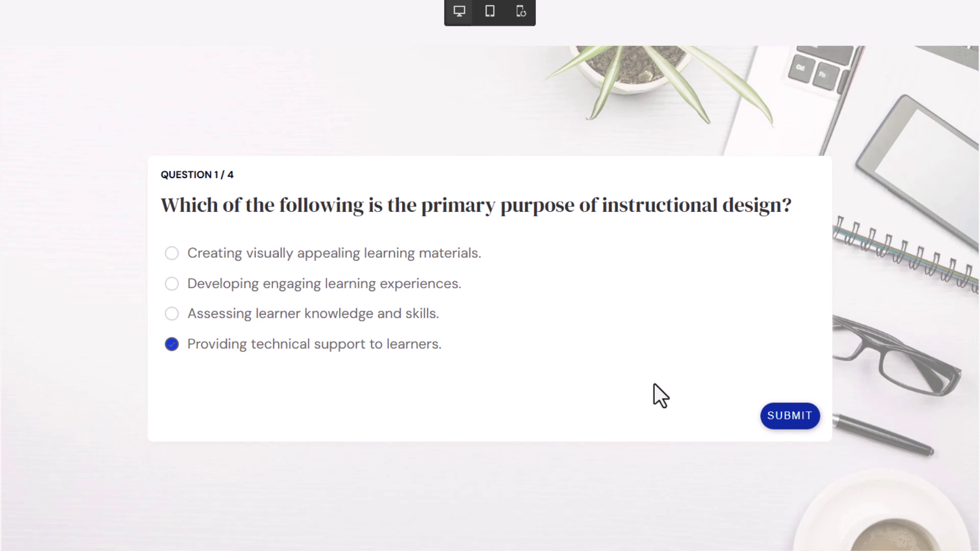
{"action": "left_click", "coordinate": [797, 421]}
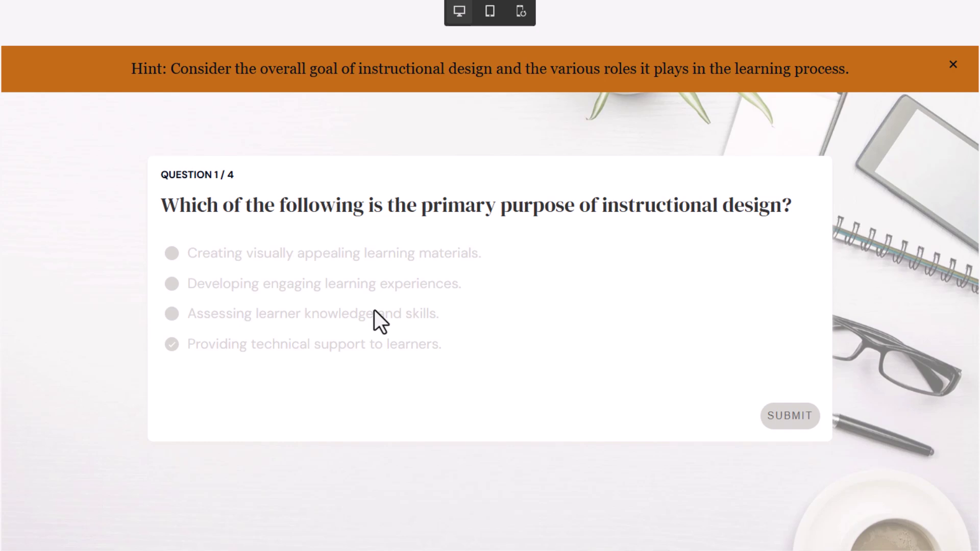
Step: Answer 'Developing engaging learning experiences', submit, and continue to question 2
{"action": "left_click", "coordinate": [284, 284]}
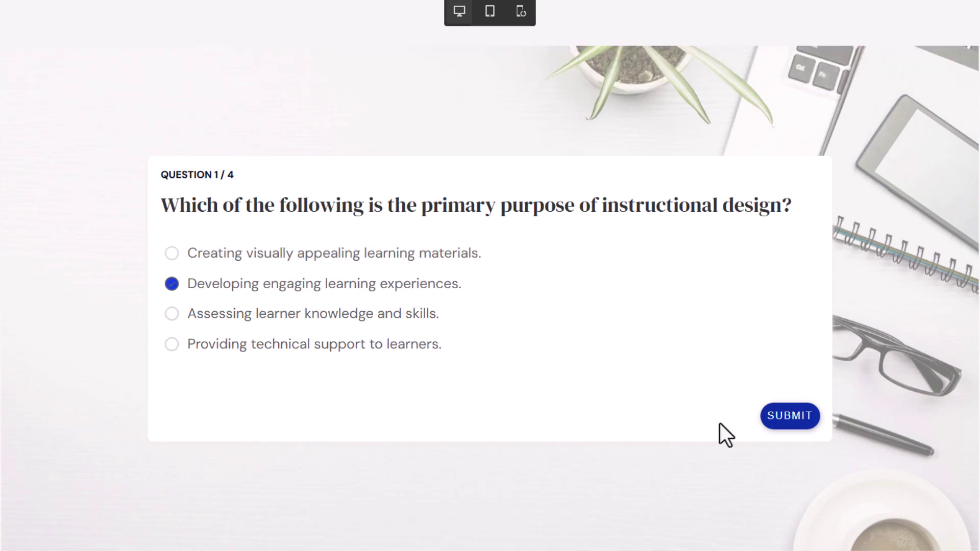
{"action": "left_click", "coordinate": [787, 429]}
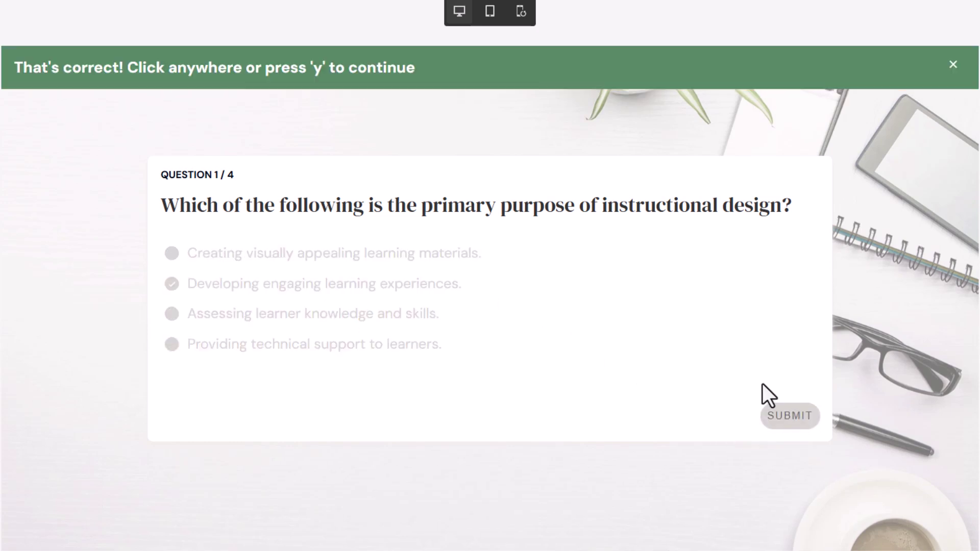
{"action": "left_click", "coordinate": [699, 260]}
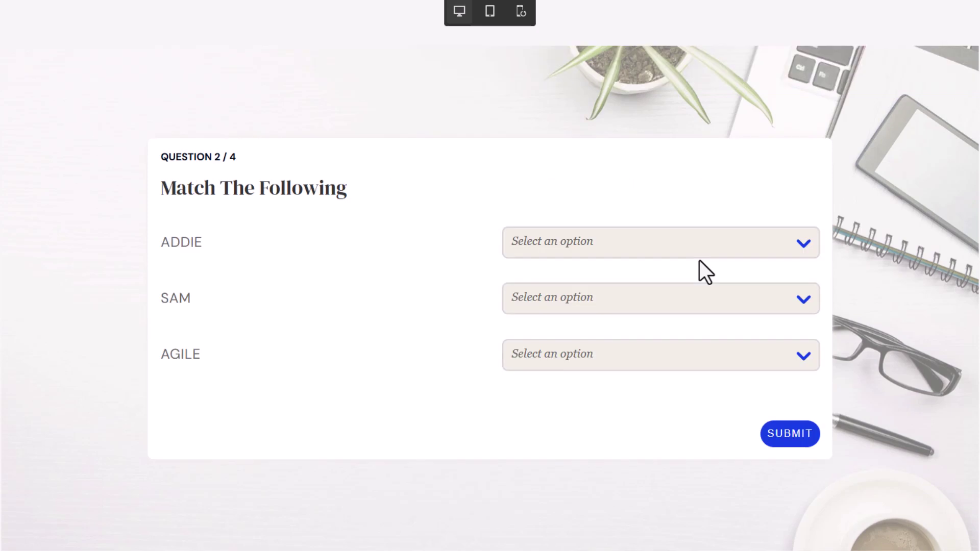
Step: Match ADDIE to linear, SAM to cyclical and AGILE to flexible design processes, then submit
{"action": "left_click", "coordinate": [682, 246]}
{"action": "left_click", "coordinate": [664, 329]}
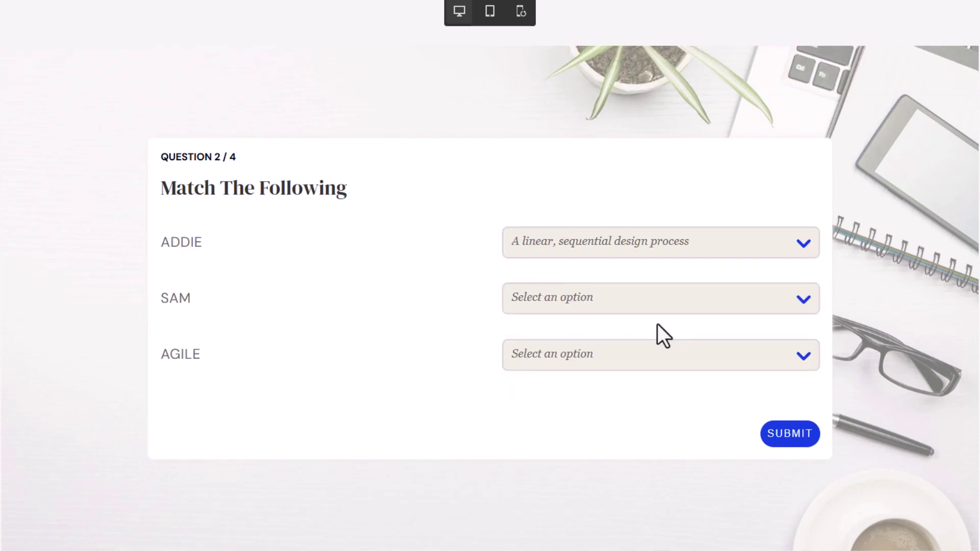
{"action": "left_click", "coordinate": [627, 304]}
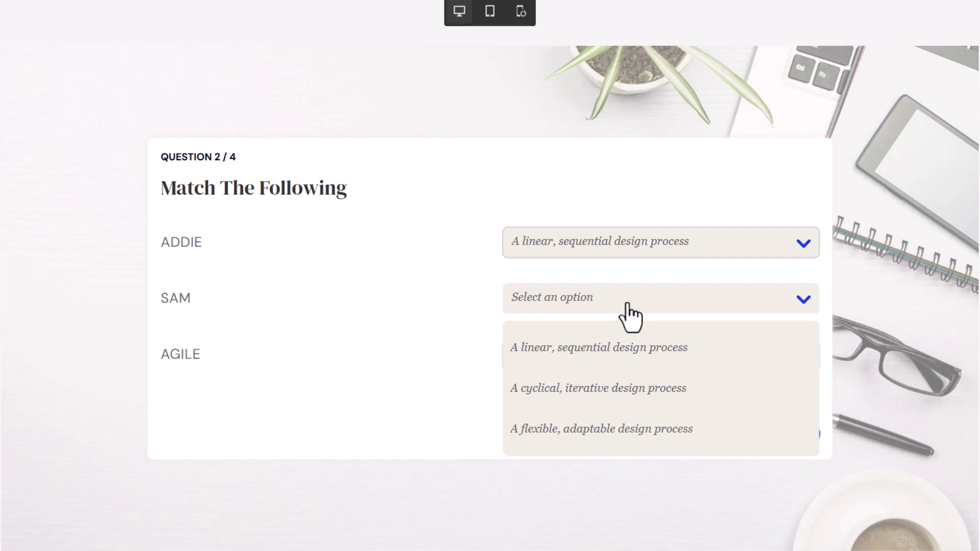
{"action": "left_click", "coordinate": [626, 381]}
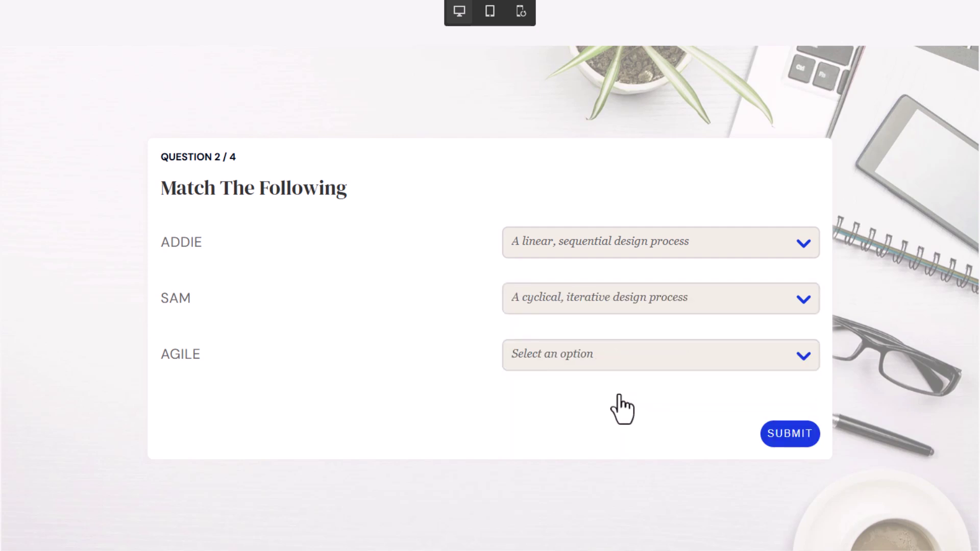
{"action": "left_click", "coordinate": [538, 369]}
{"action": "left_click", "coordinate": [568, 398]}
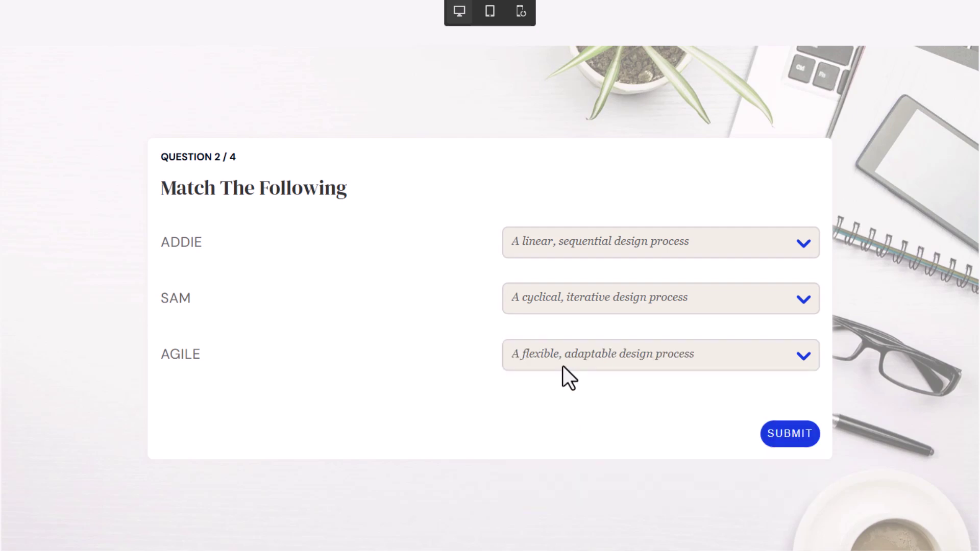
{"action": "key", "text": "Return"}
Step: Submit the wrong answer 'random statement' twice on question 3 to reveal the hint
{"action": "left_click", "coordinate": [491, 127]}
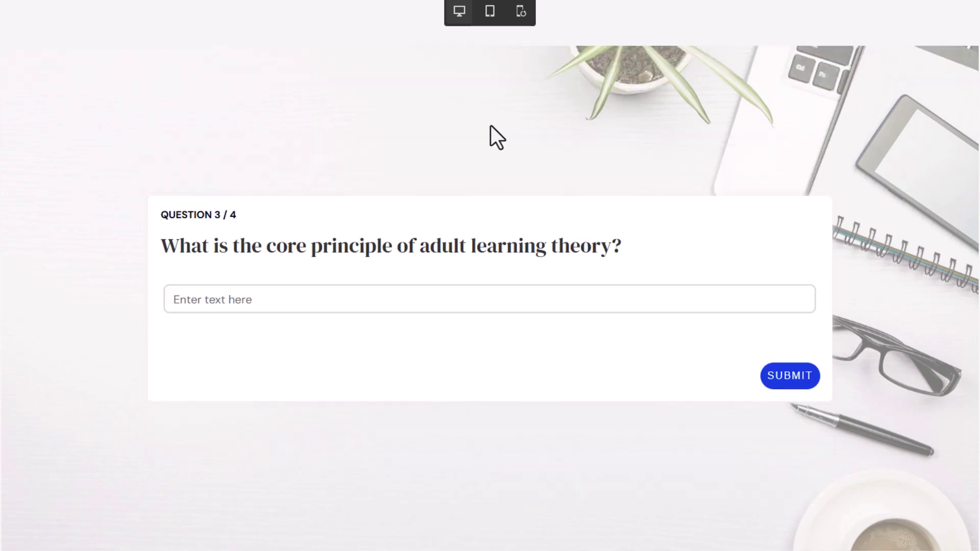
{"action": "left_click", "coordinate": [372, 302]}
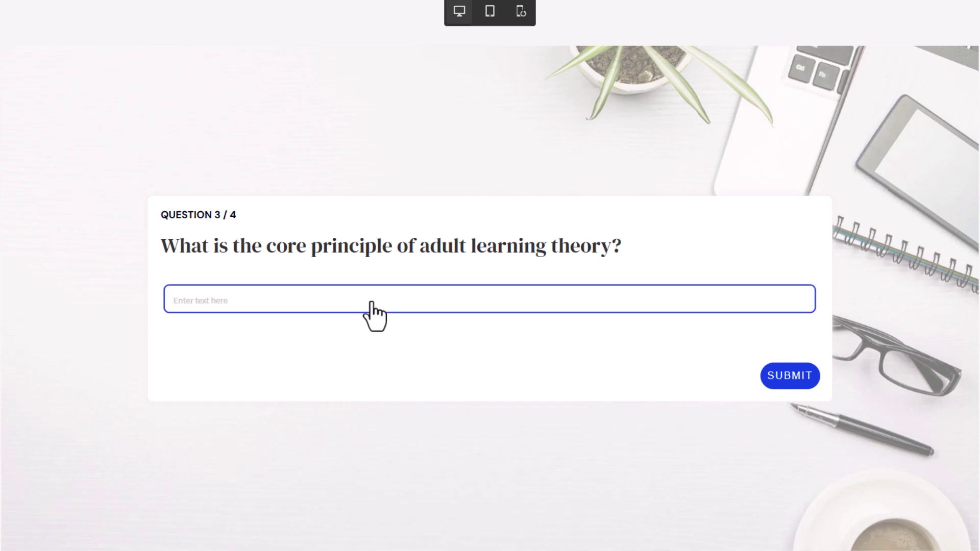
{"action": "type", "text": "random statement"}
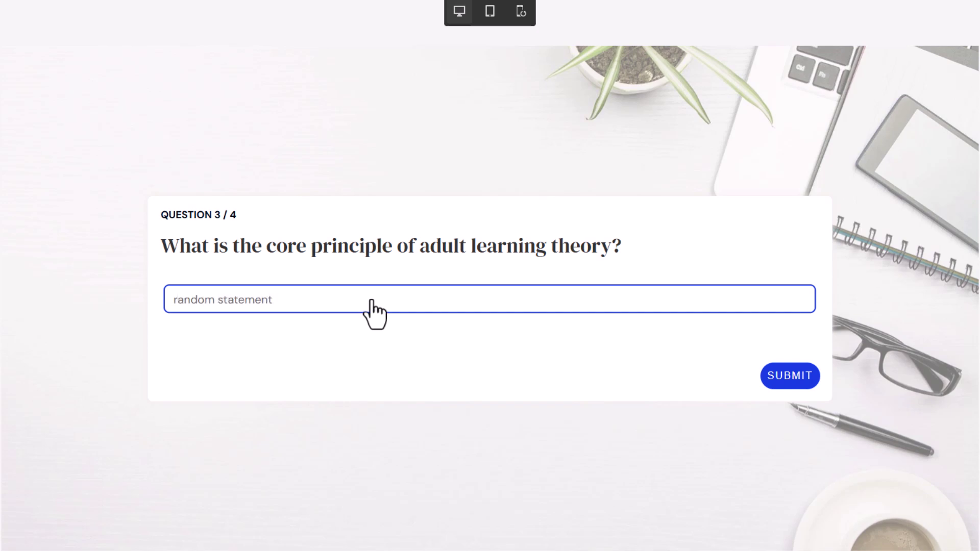
{"action": "left_click", "coordinate": [789, 376]}
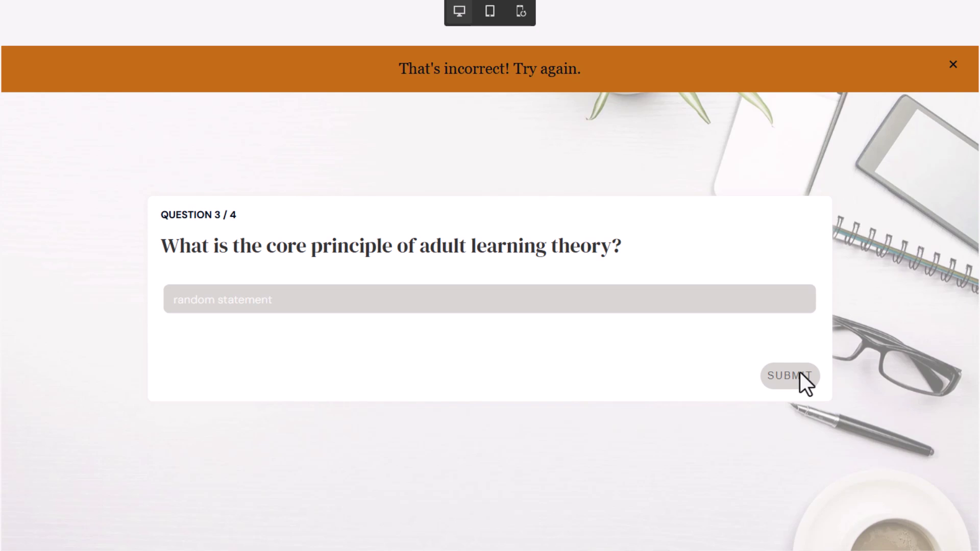
{"action": "triple_click", "coordinate": [302, 317]}
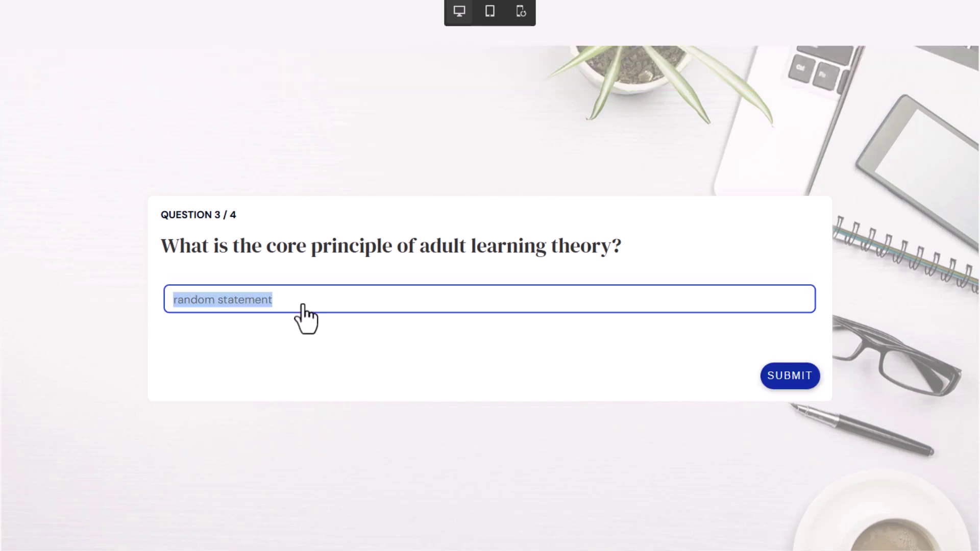
{"action": "left_click", "coordinate": [811, 378]}
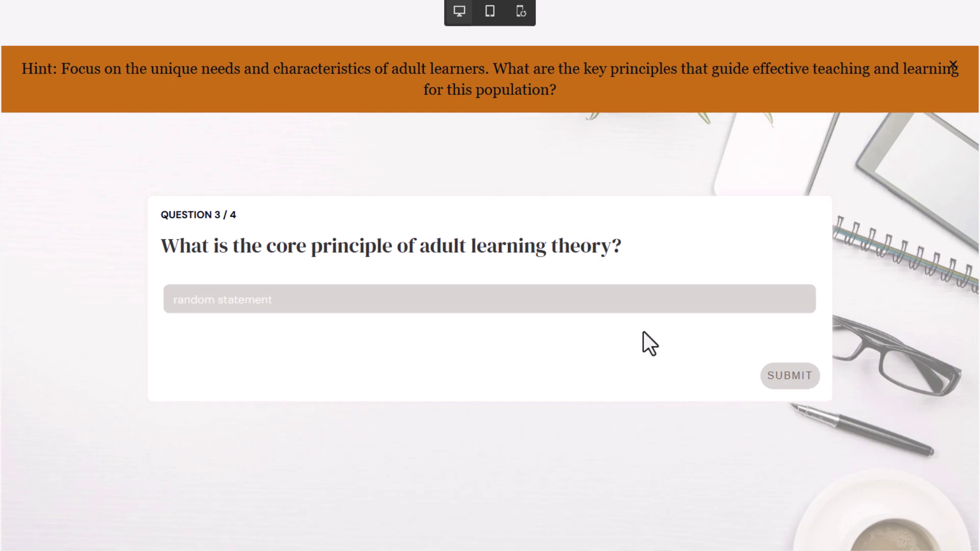
Step: Replace it with 'andragogy', submit, and continue to question 4
{"action": "triple_click", "coordinate": [286, 306]}
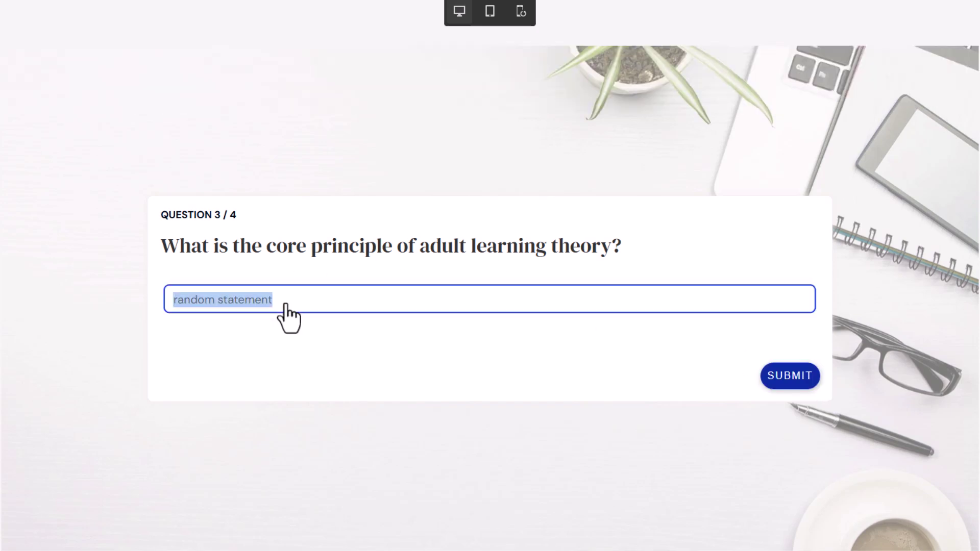
{"action": "type", "text": "andragogy"}
{"action": "left_click", "coordinate": [793, 377]}
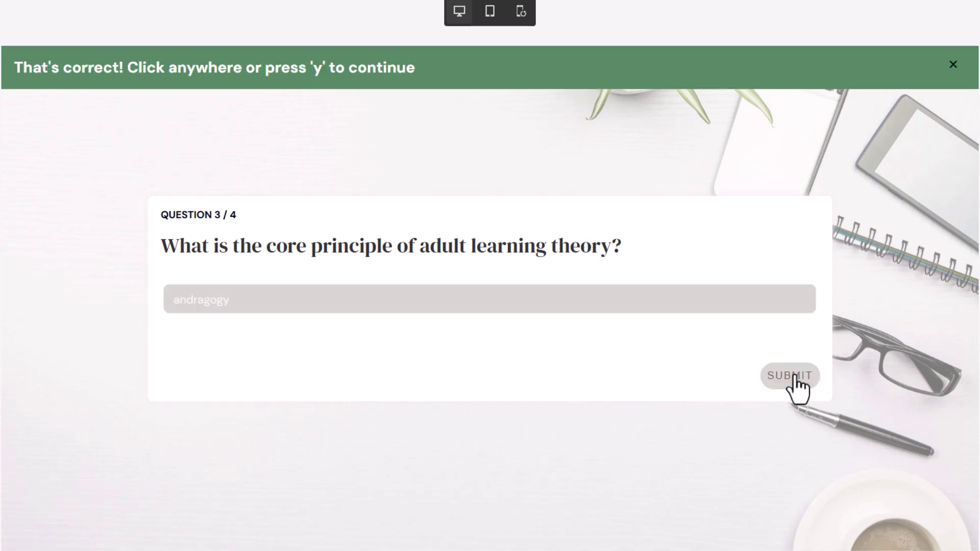
{"action": "left_click", "coordinate": [584, 154]}
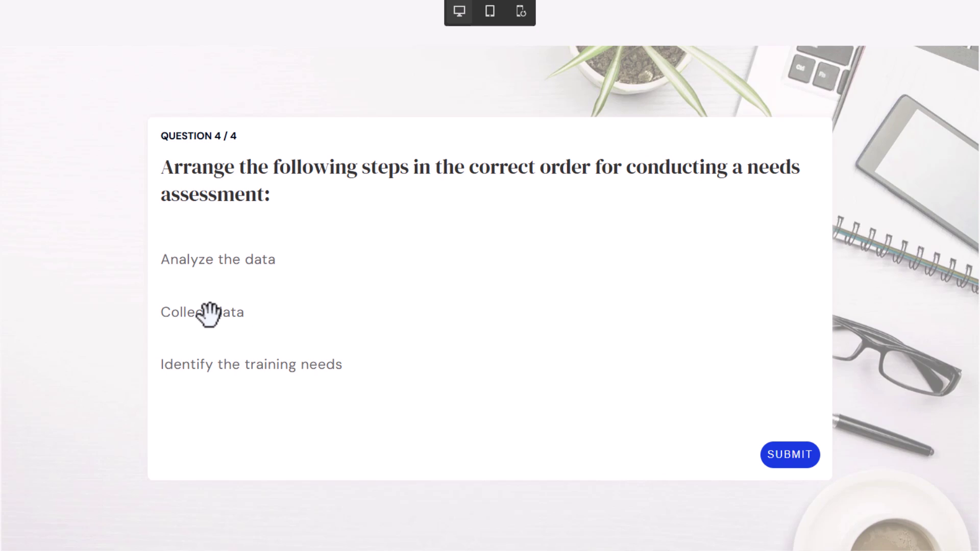
Step: Submit the needs-assessment steps in wrong orders twice to display the hint
{"action": "left_click_drag", "start_coordinate": [208, 312], "coordinate": [243, 261]}
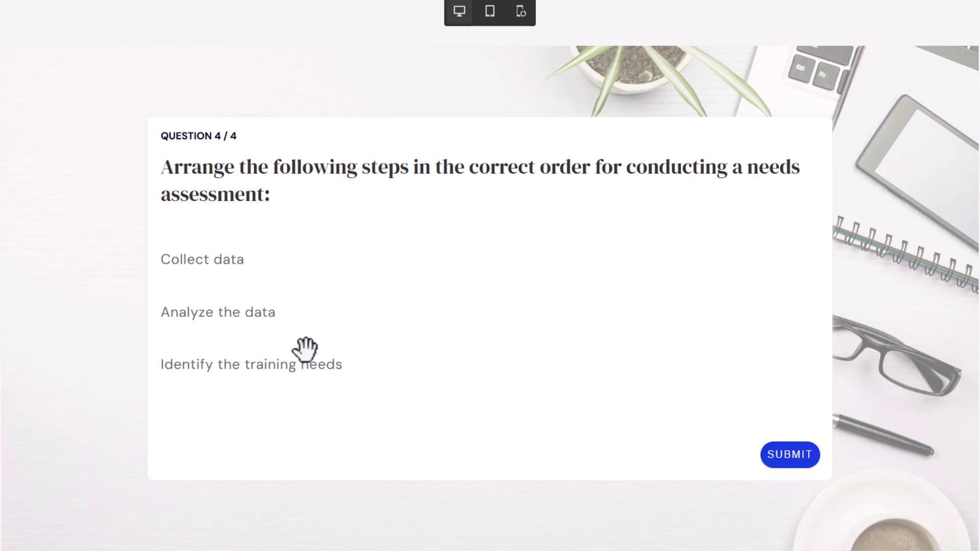
{"action": "left_click_drag", "start_coordinate": [276, 361], "coordinate": [312, 302]}
{"action": "left_click", "coordinate": [789, 454]}
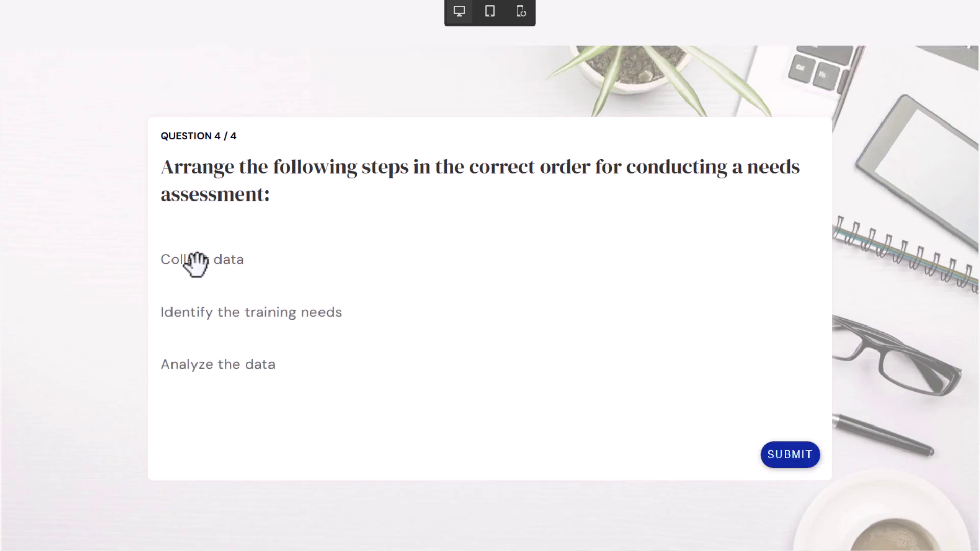
{"action": "left_click_drag", "start_coordinate": [197, 262], "coordinate": [261, 332]}
{"action": "left_click", "coordinate": [804, 456]}
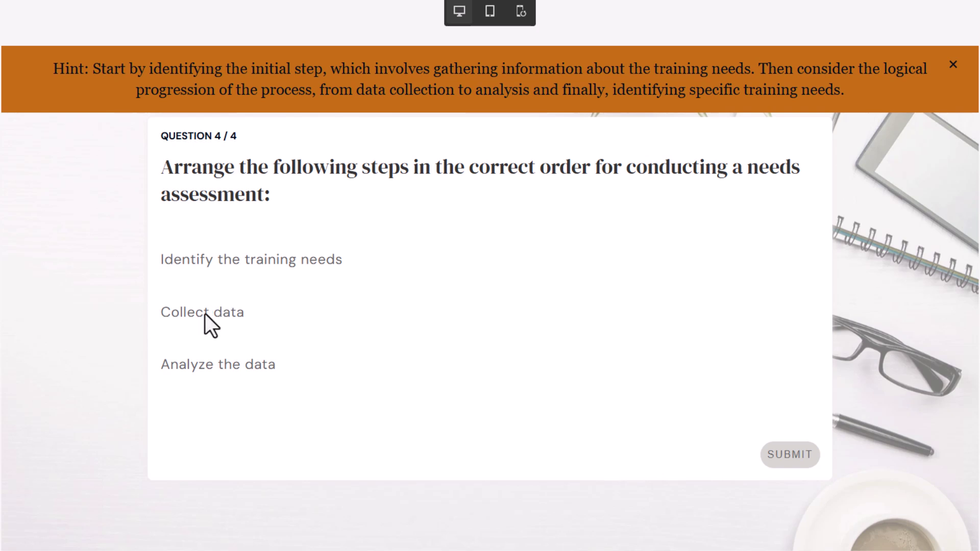
Step: Reorder the steps to Collect data, Analyze the data, Identify the training needs and submit
{"action": "left_click_drag", "start_coordinate": [225, 311], "coordinate": [236, 259]}
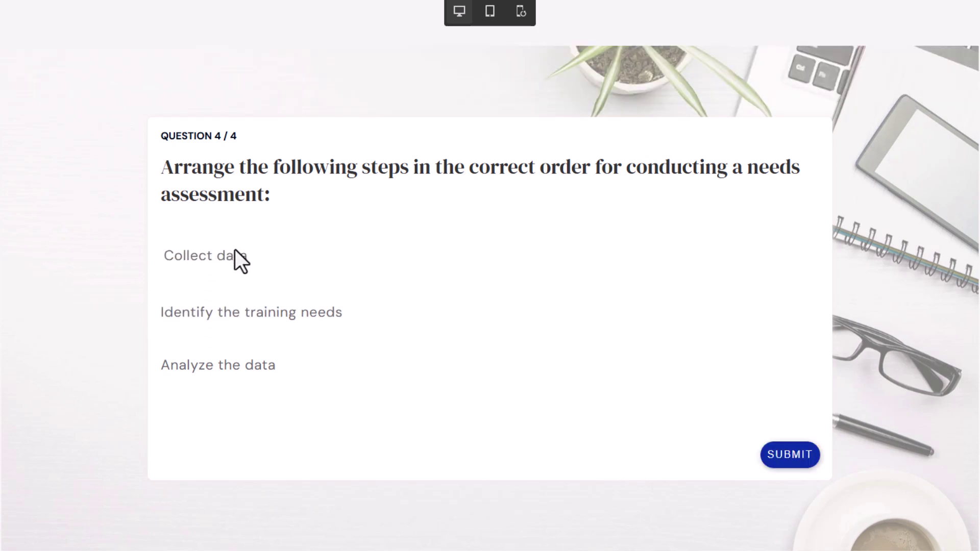
{"action": "left_click_drag", "start_coordinate": [228, 360], "coordinate": [260, 306]}
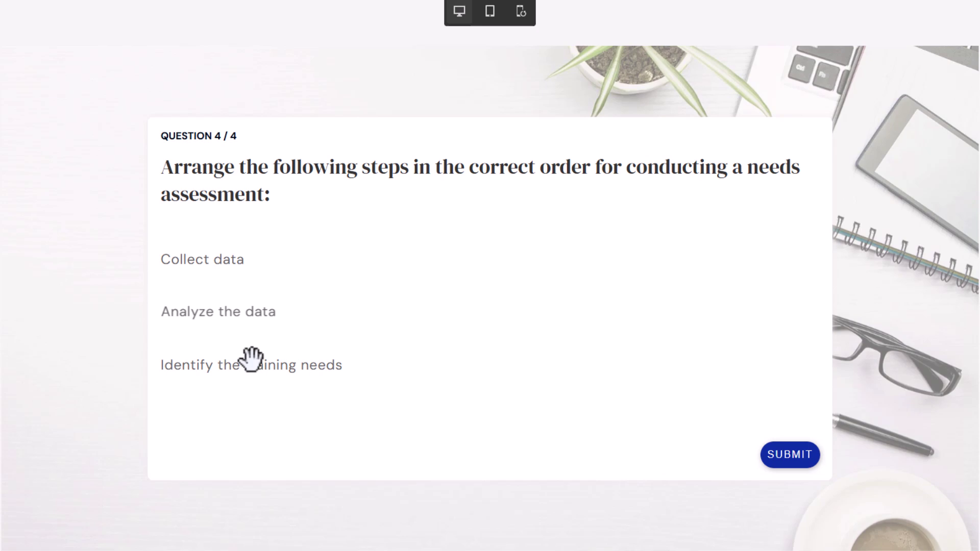
{"action": "left_click", "coordinate": [808, 458]}
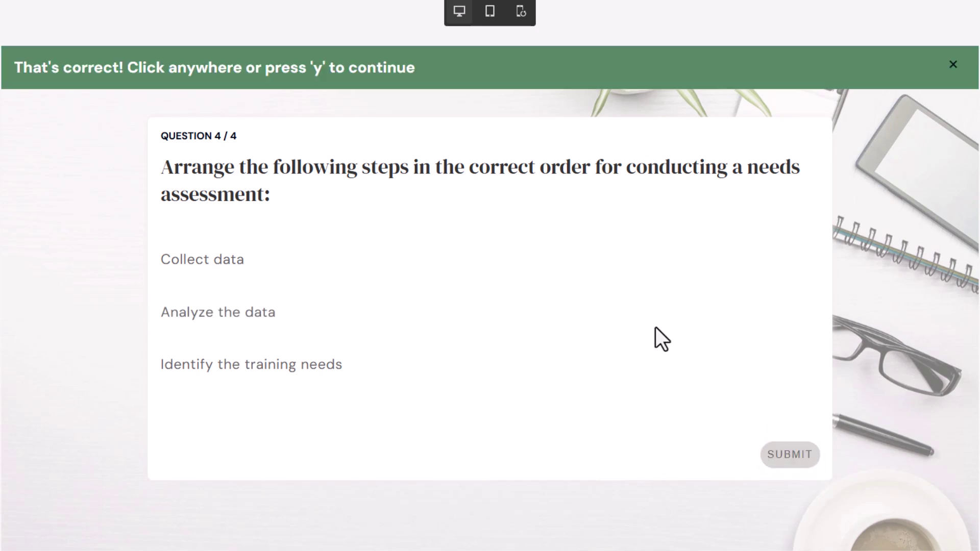